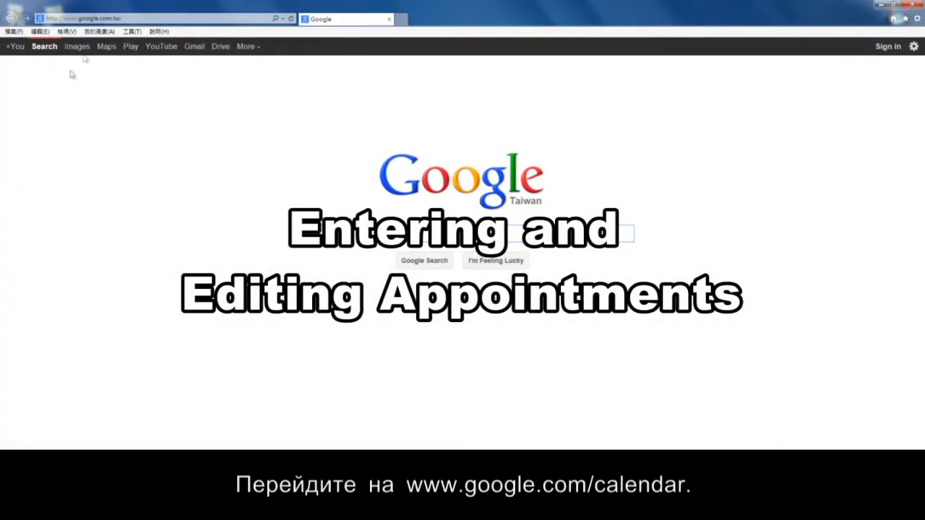
click(107, 17)
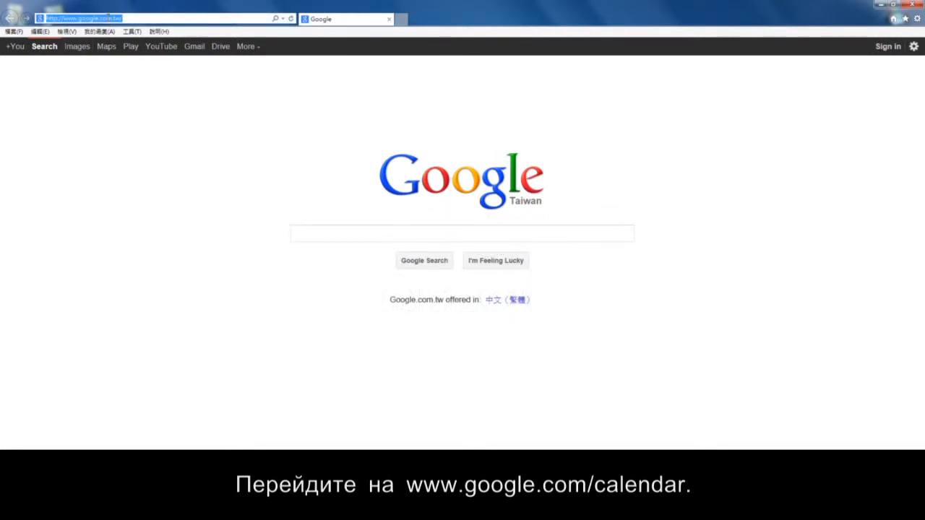
text(www.goog)
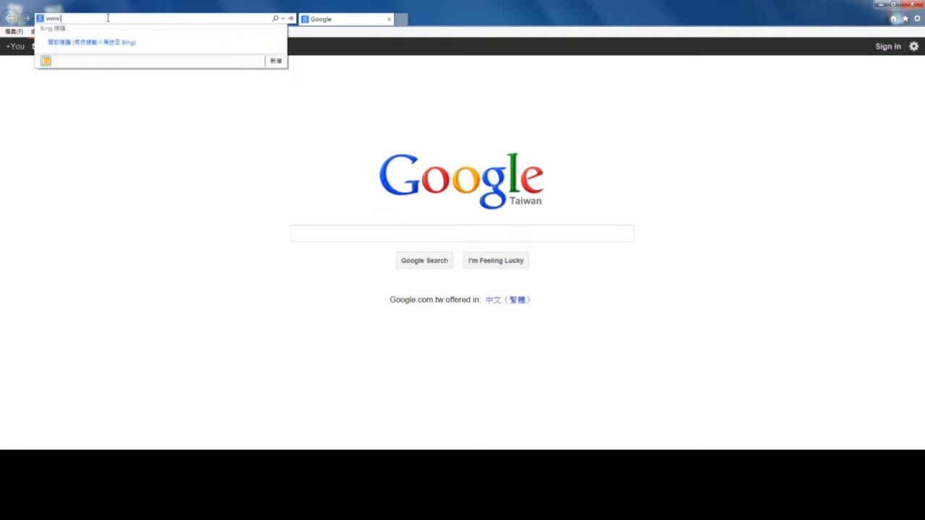
key(Right)
text(cale)
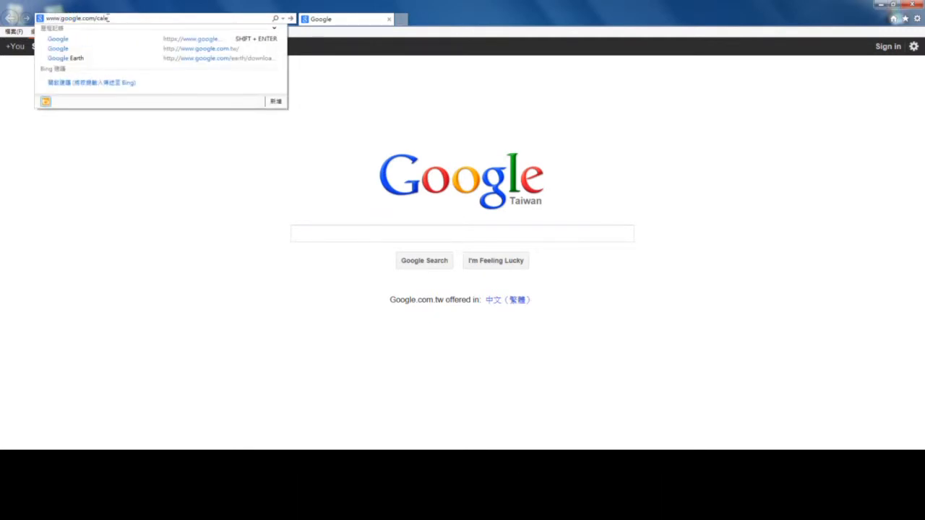
text(ndar)
key(Return)
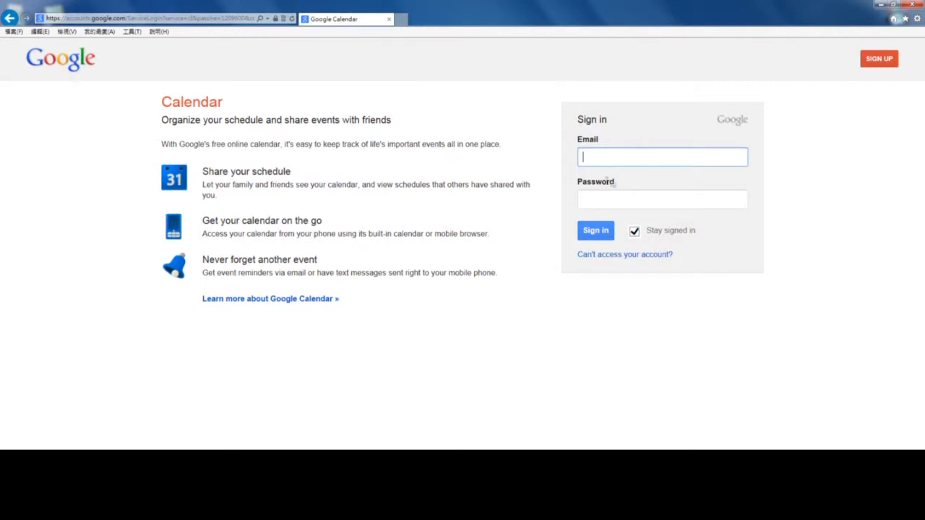
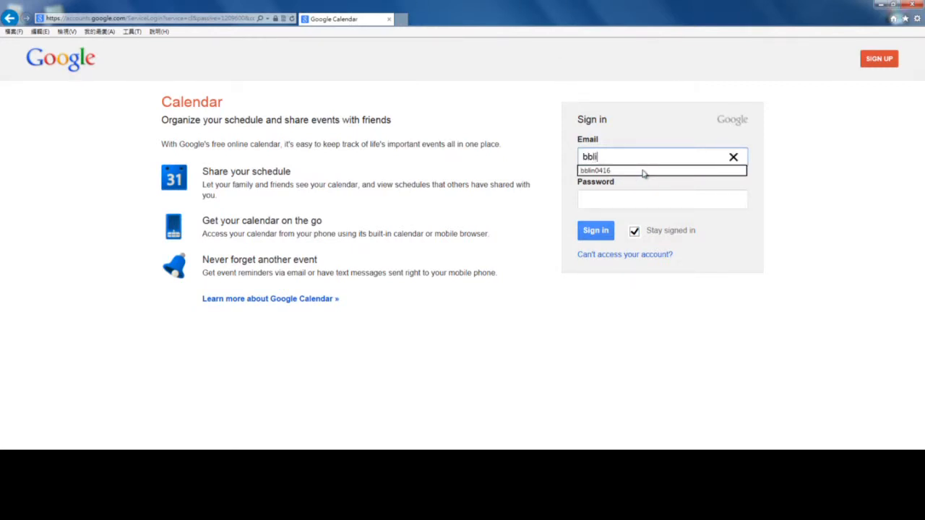
Sign in with the saved account email and the account password.
click(643, 171)
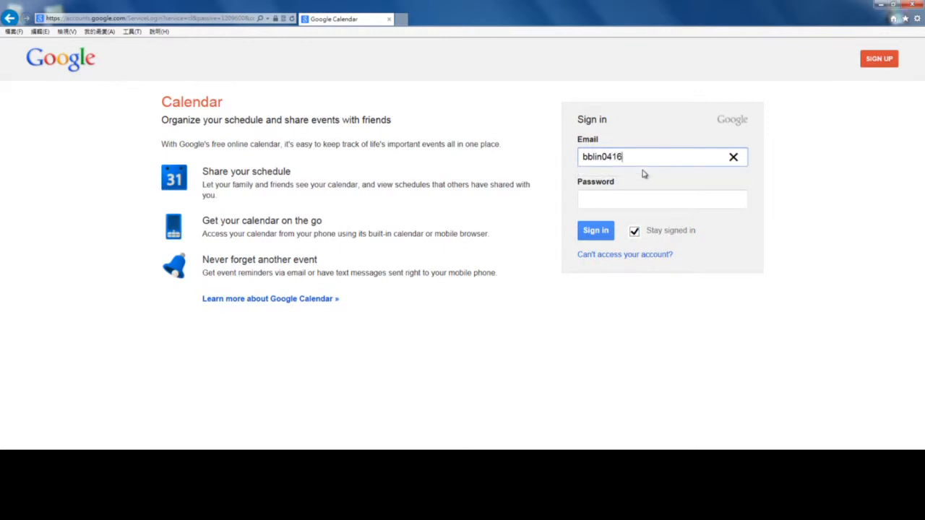
click(649, 195)
key(BackSpace)
key(BackSpace)
key(BackSpace)
key(BackSpace)
key(BackSpace)
key(BackSpace)
key(BackSpace)
key(BackSpace)
key(BackSpace)
text(********)
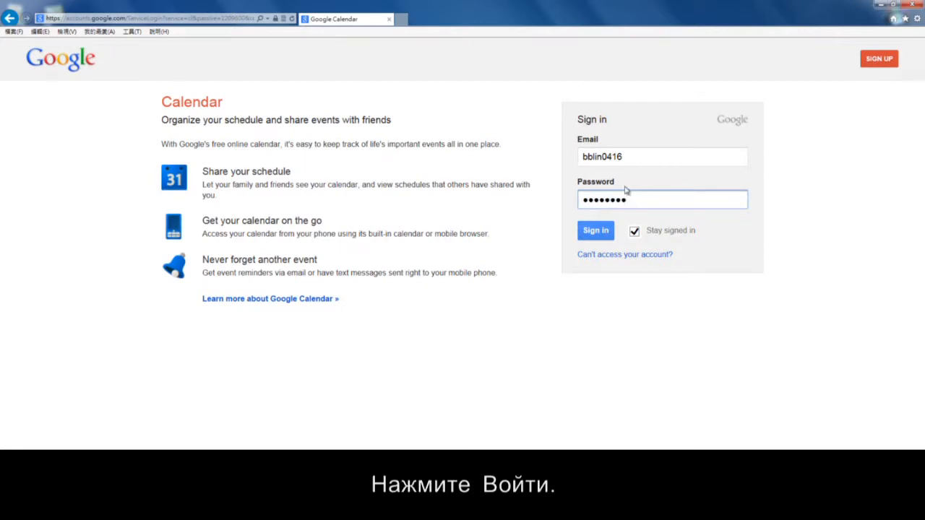
click(599, 236)
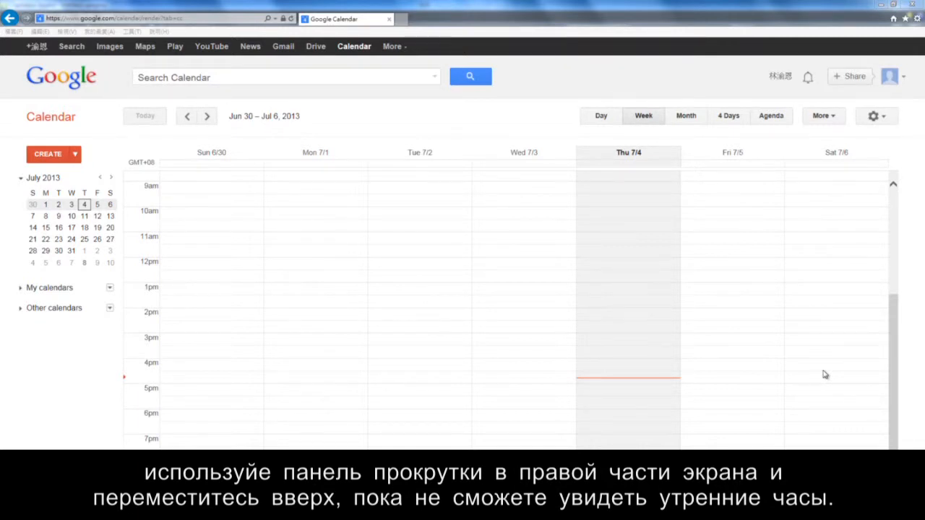
Scroll up to the morning hours and start an event at 9am on Fri 7/5.
drag(896, 378, 897, 304)
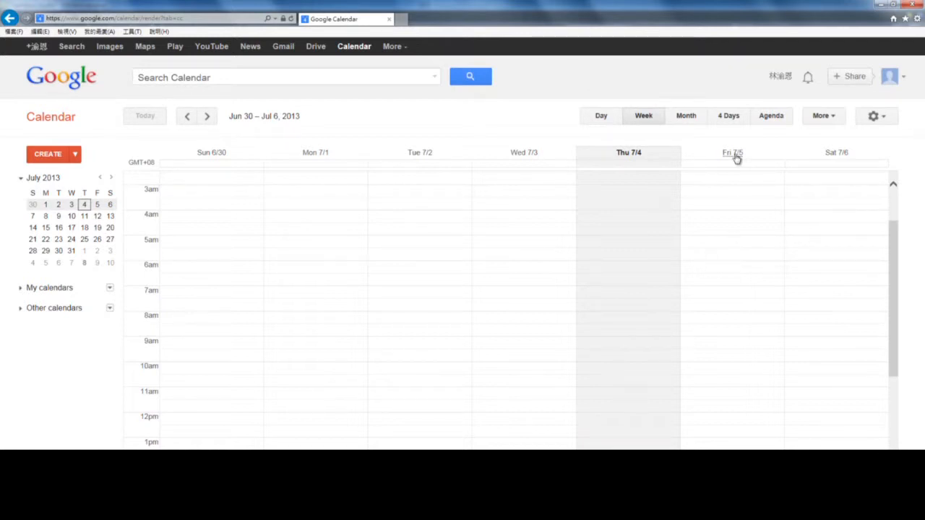
click(732, 347)
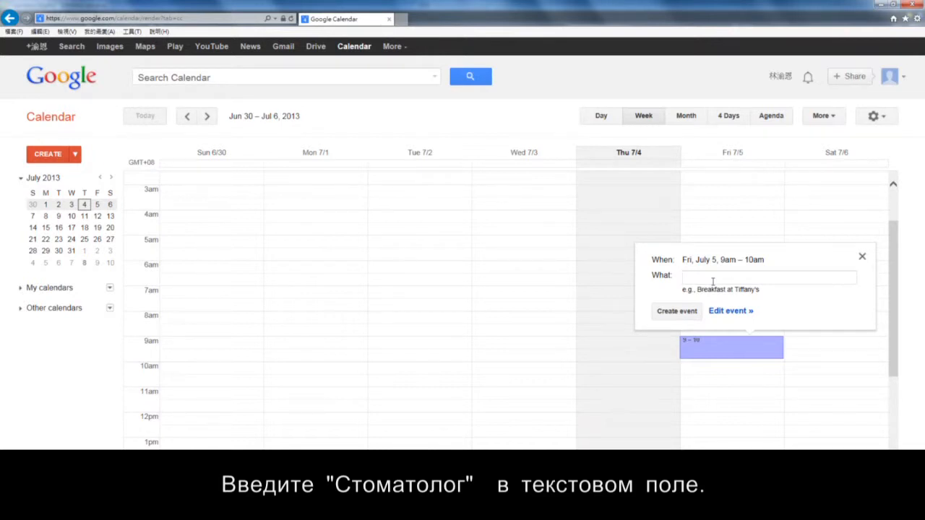
Title the quick event 'dentist' and open its full editing page.
text(den)
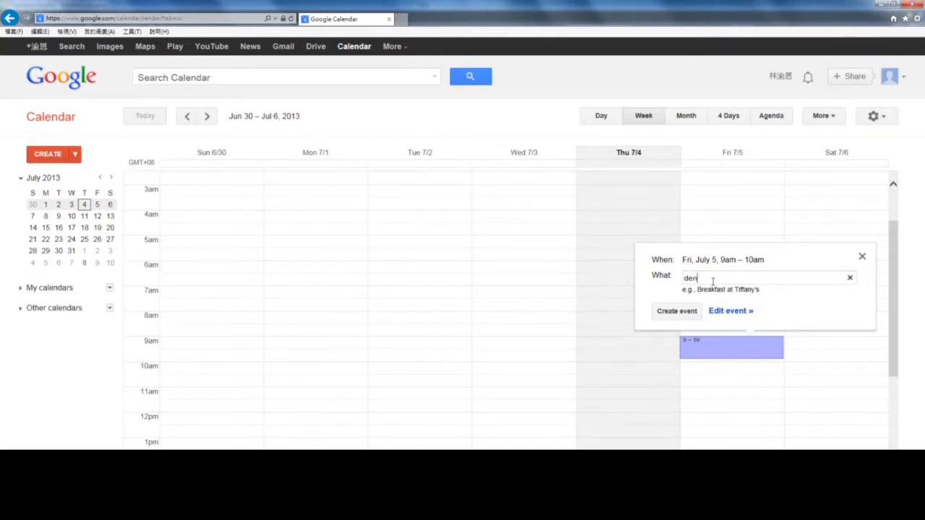
text(tist)
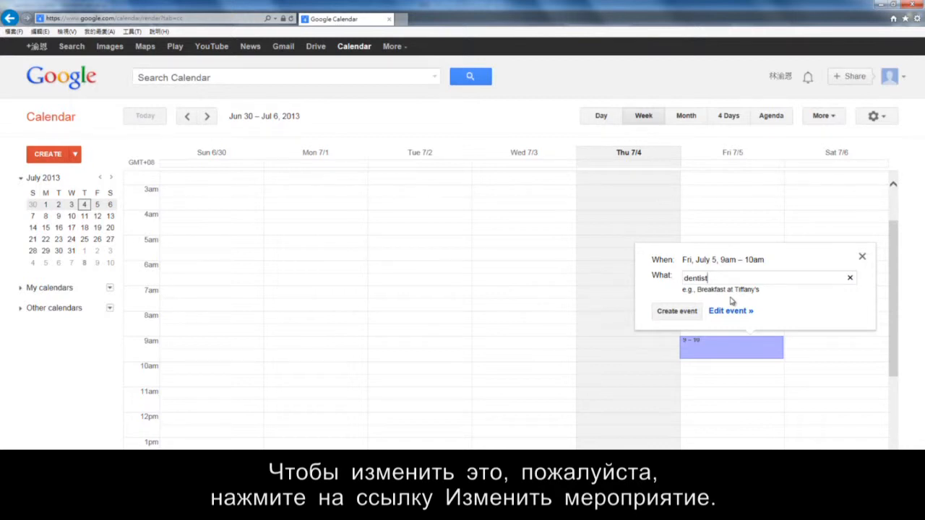
click(730, 310)
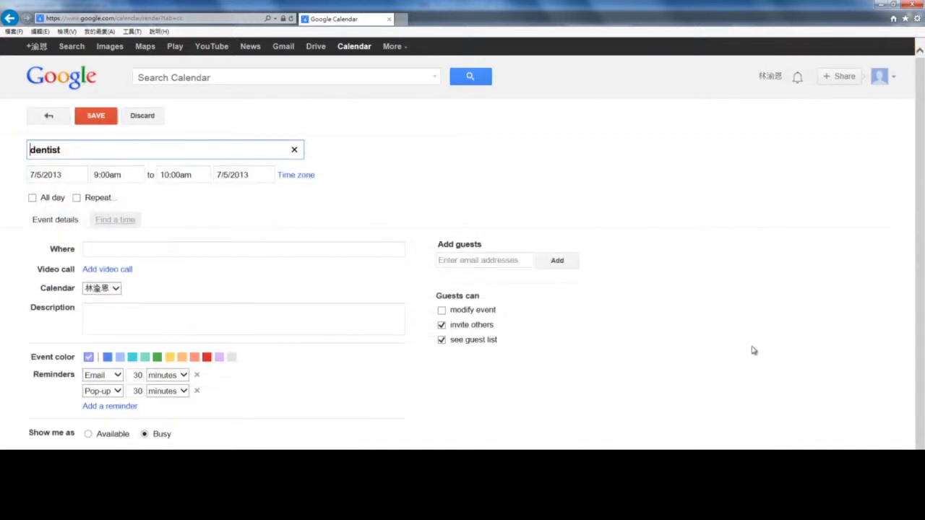
Change the dentist event's end time from 10:00am to 9:30am.
click(187, 179)
double_click(187, 181)
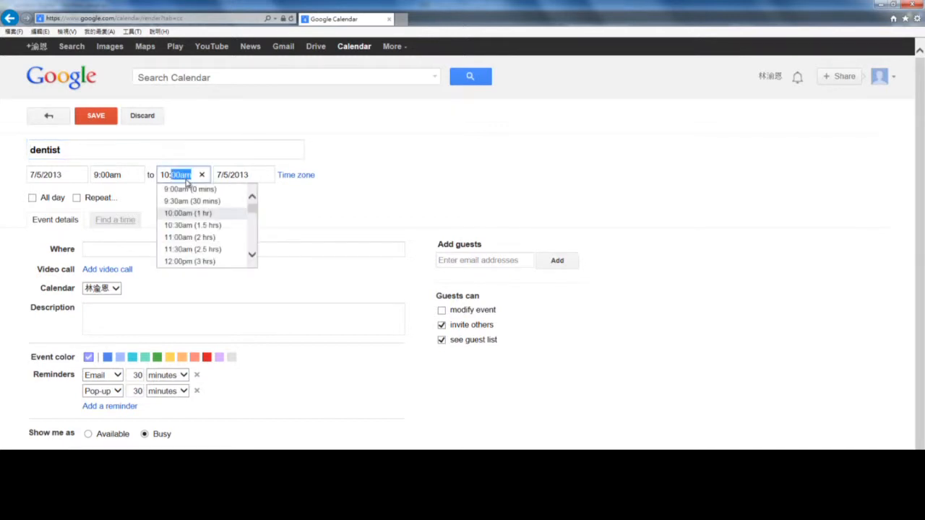
click(187, 202)
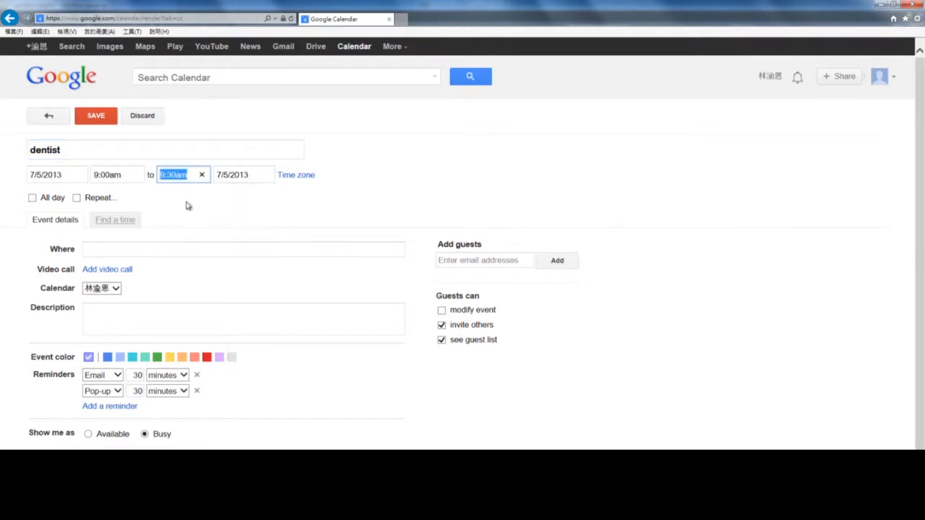
click(185, 206)
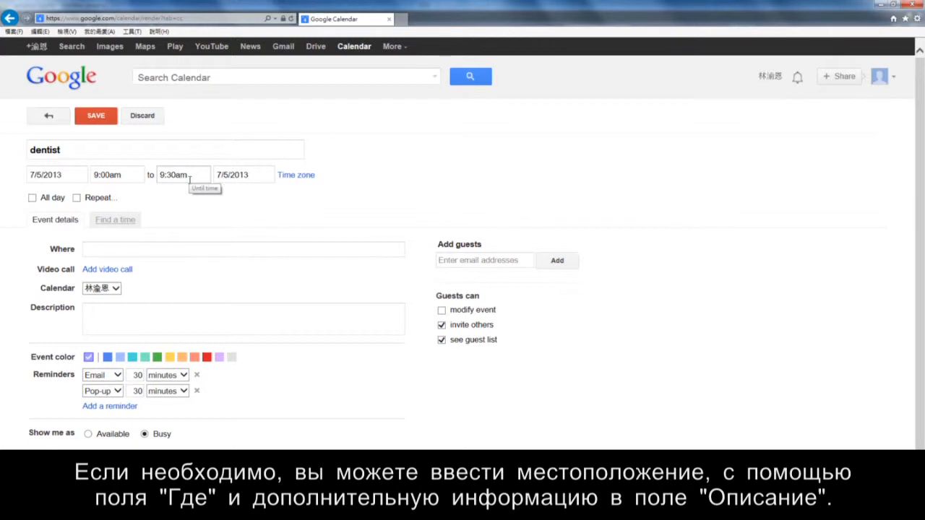
Enter 'taipei' as the dentist event's location and 'none' as its description.
click(100, 249)
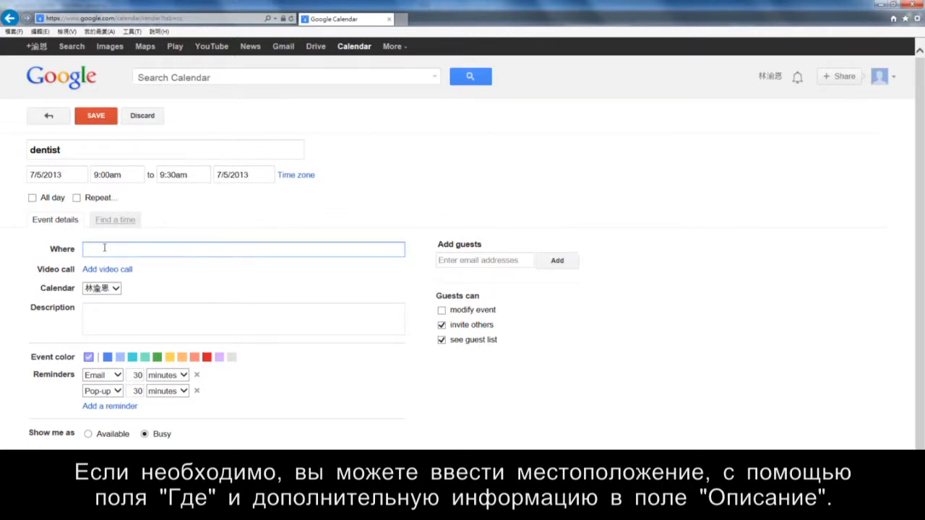
text(taipei)
click(112, 312)
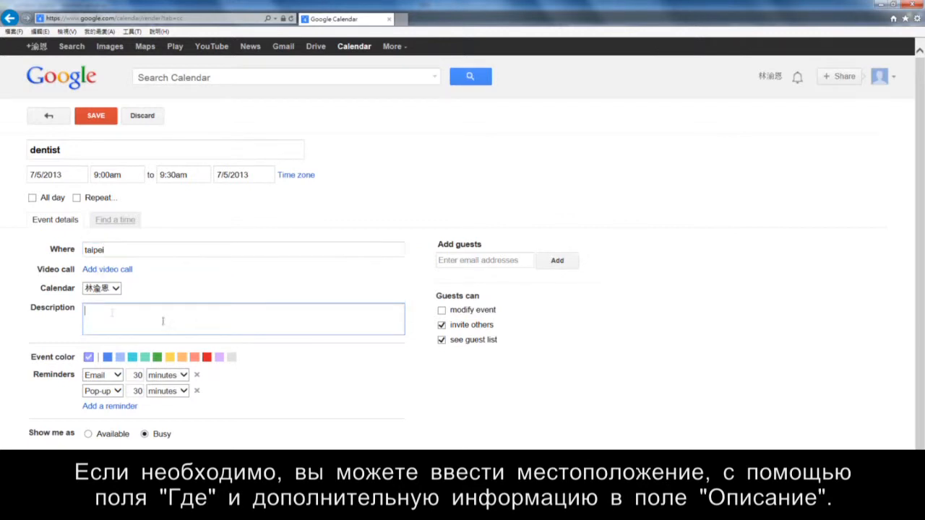
text(none)
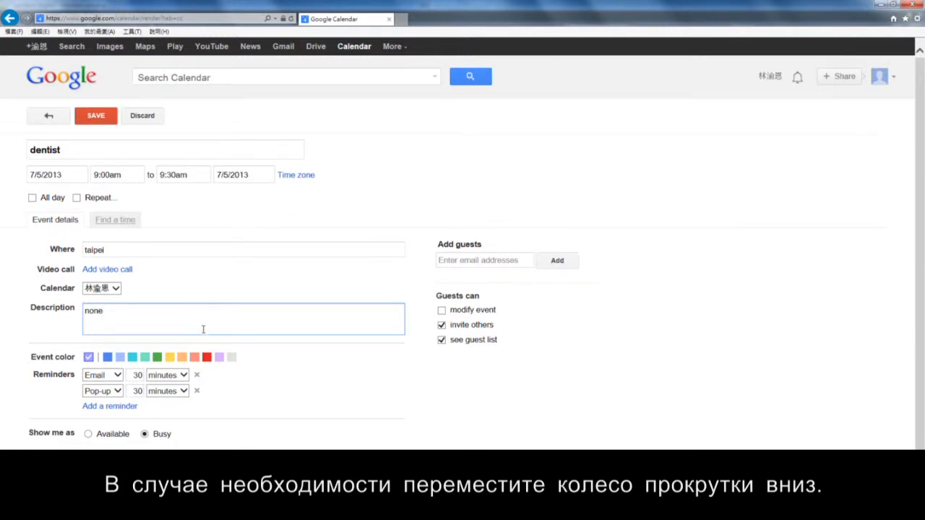
click(920, 355)
drag(920, 355, 921, 413)
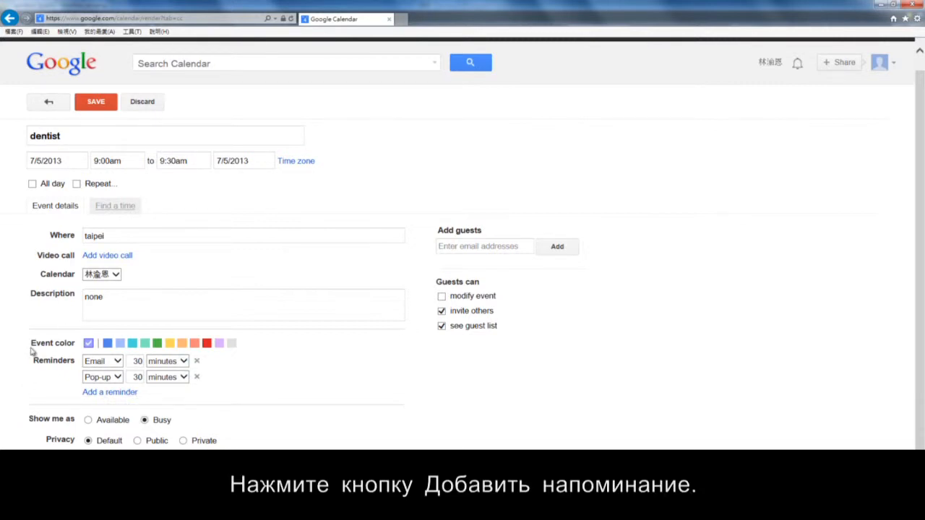
Add a 10-minute reminder, make the first a 1-day pop-up, and set privacy to Private.
click(118, 392)
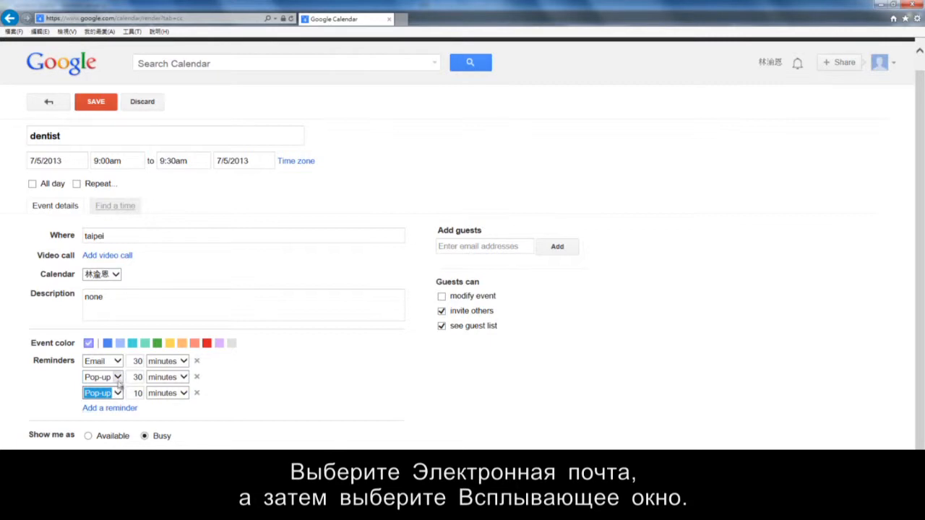
click(121, 363)
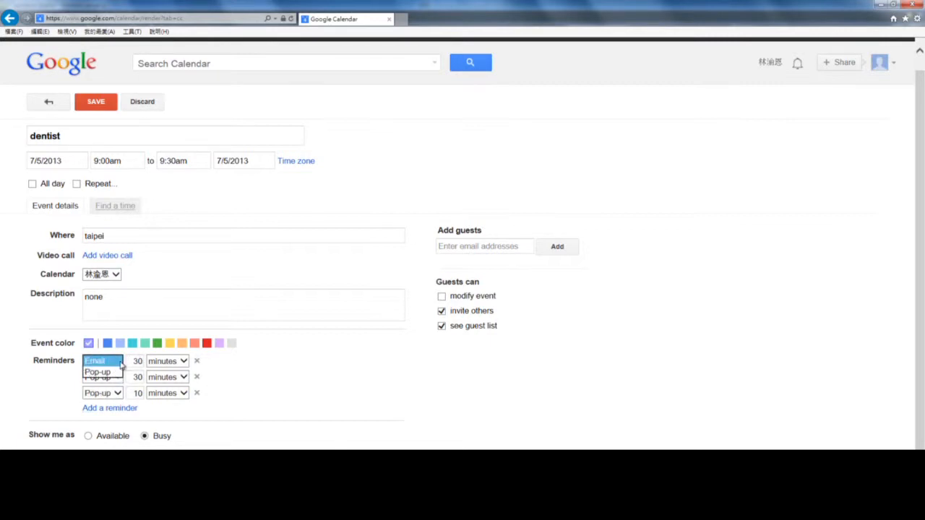
click(114, 372)
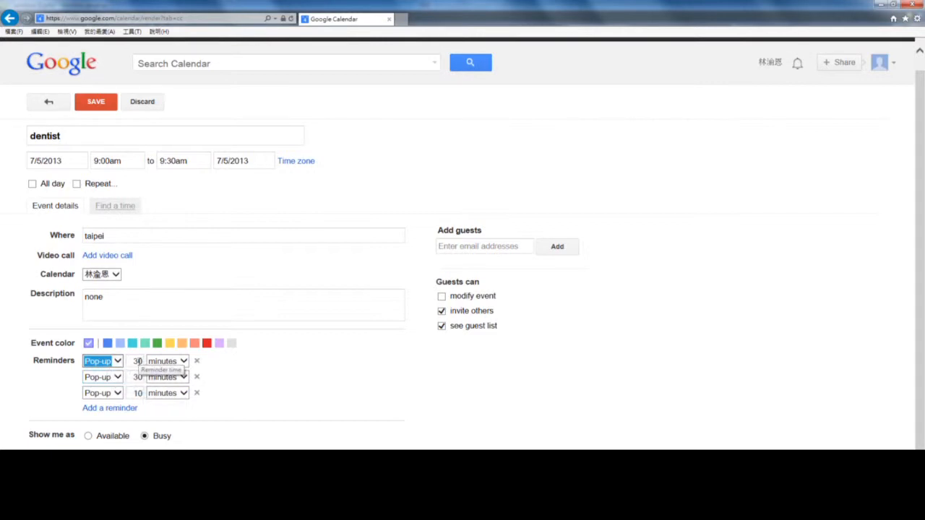
double_click(138, 361)
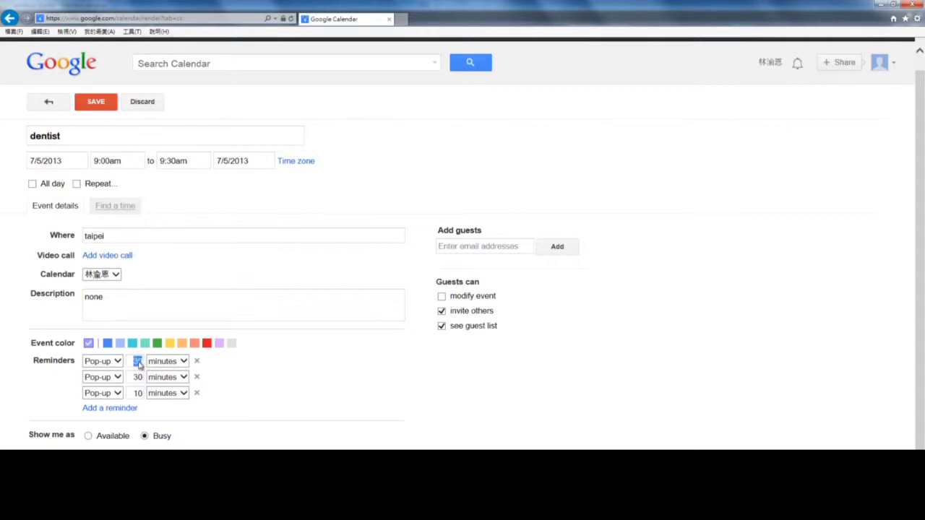
text(1)
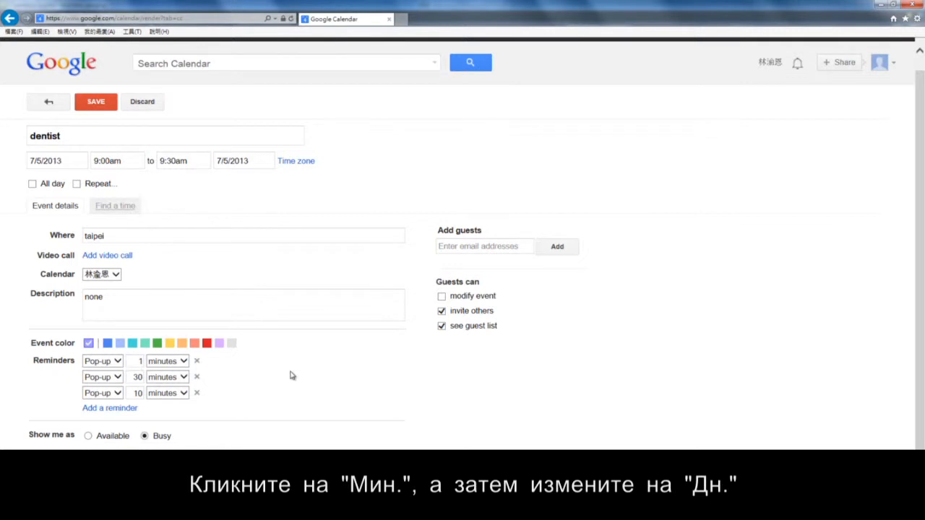
click(180, 361)
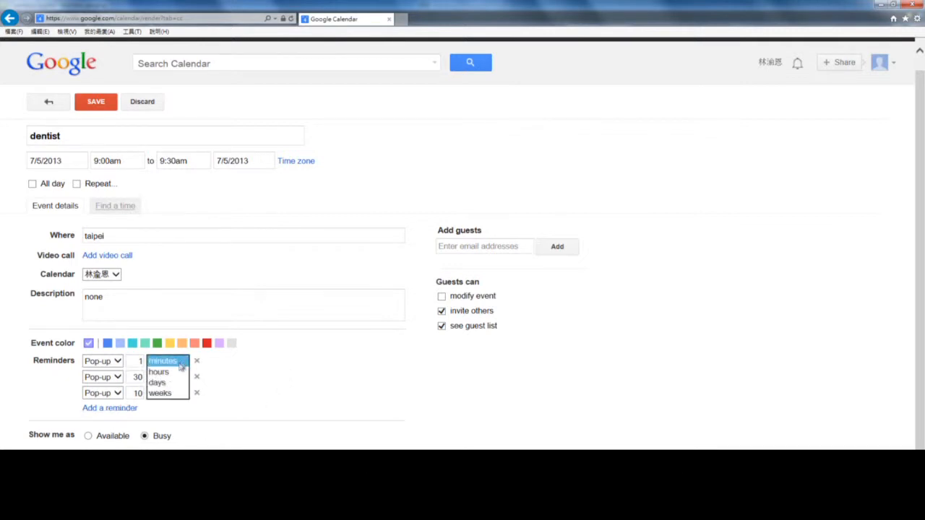
click(179, 382)
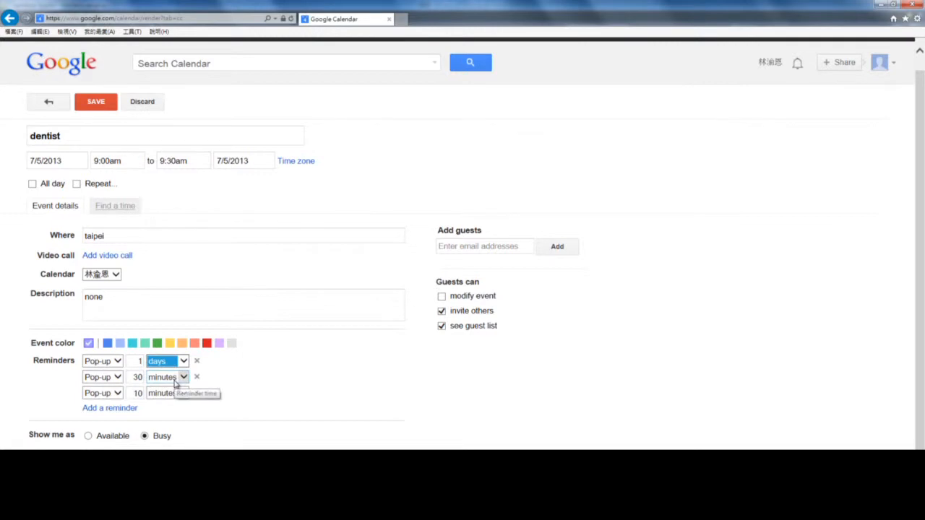
click(282, 381)
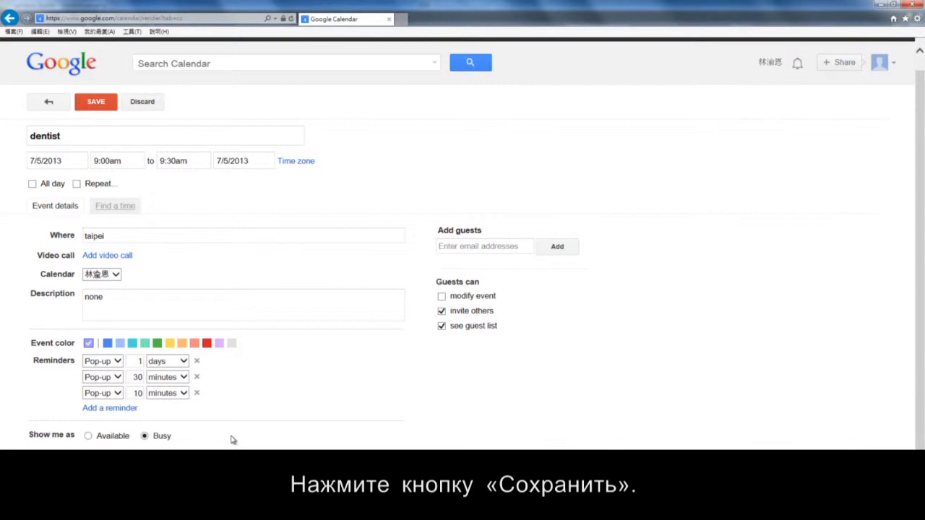
scroll(231, 440, down, 1)
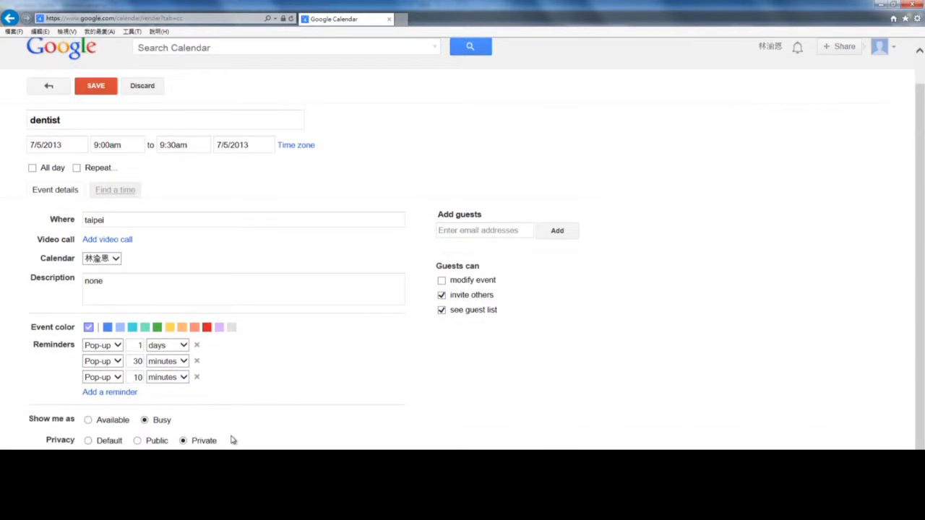
click(96, 88)
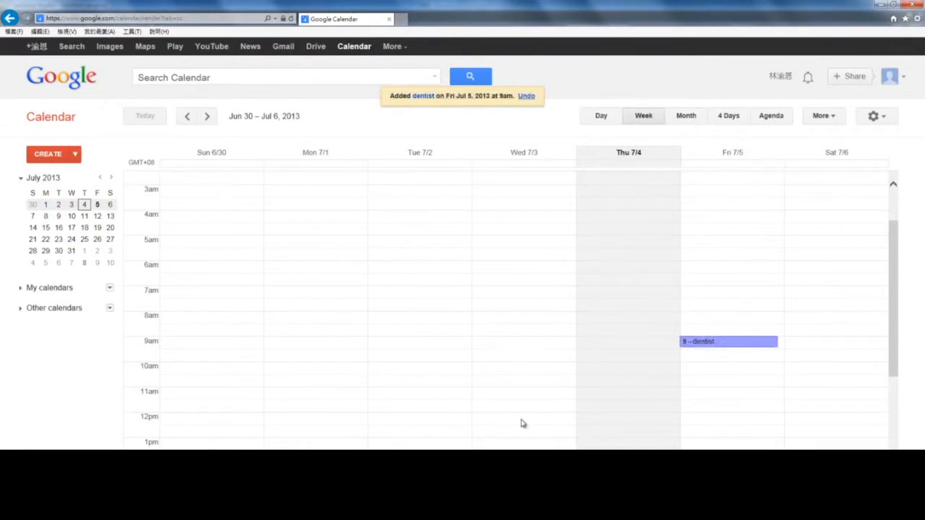
scroll(832, 402, down, 1)
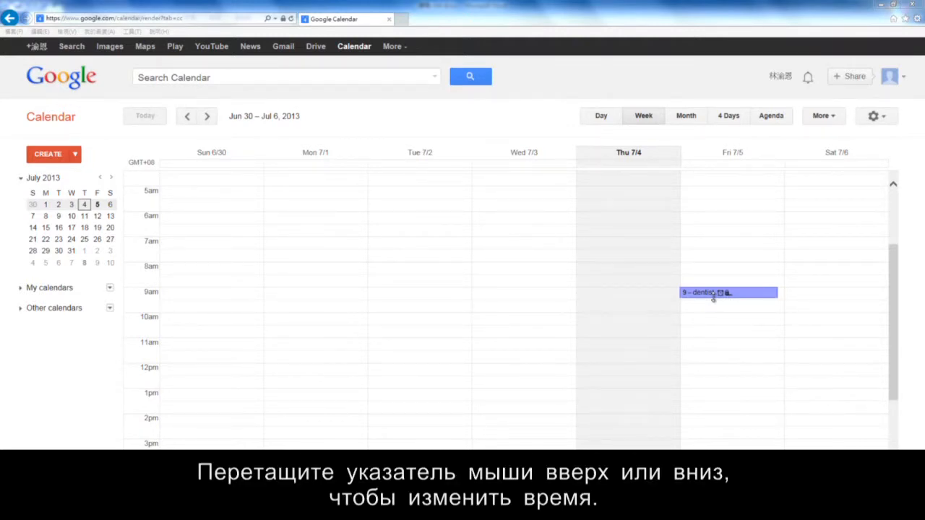
Lengthen the dentist event to two hours and drag it to Saturday 7/6, 8–10am.
mouse_move(713, 297)
mouse_down()
mouse_move(717, 323)
mouse_move(718, 312)
mouse_up()
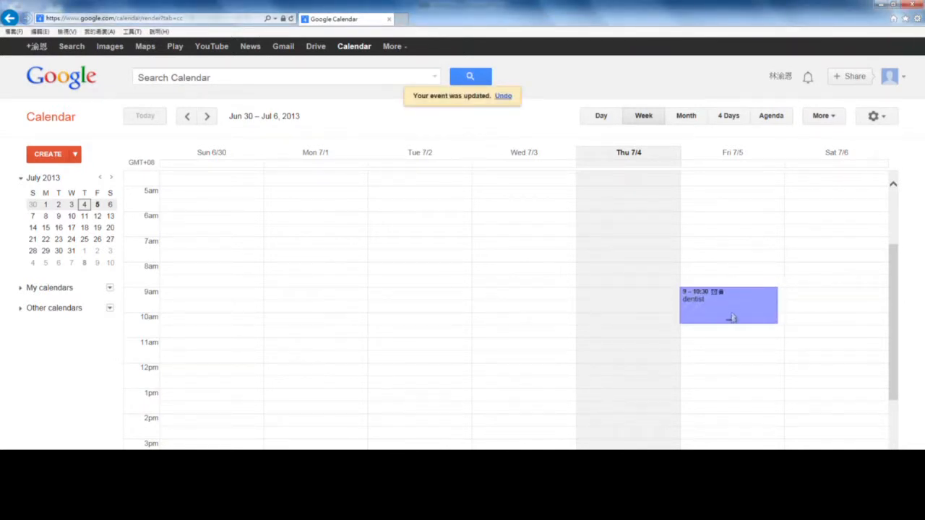
drag(731, 322, 732, 331)
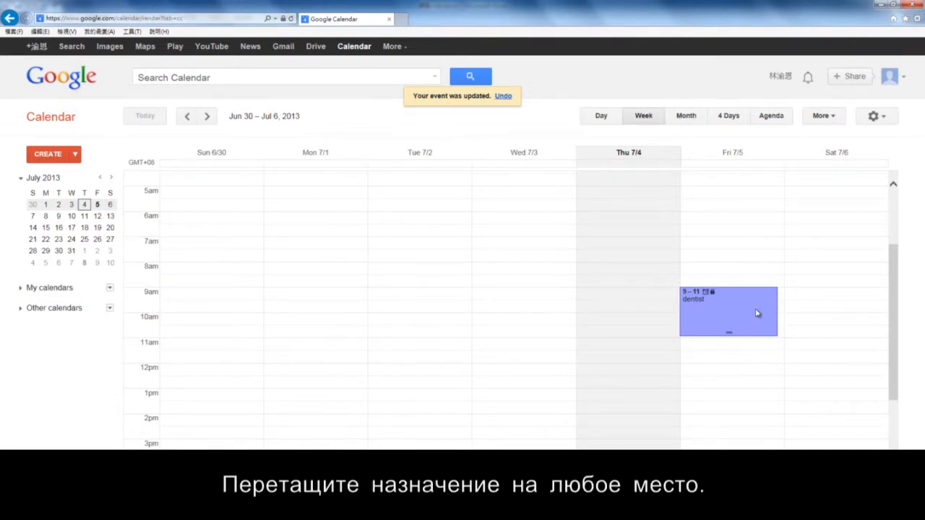
drag(749, 310, 815, 287)
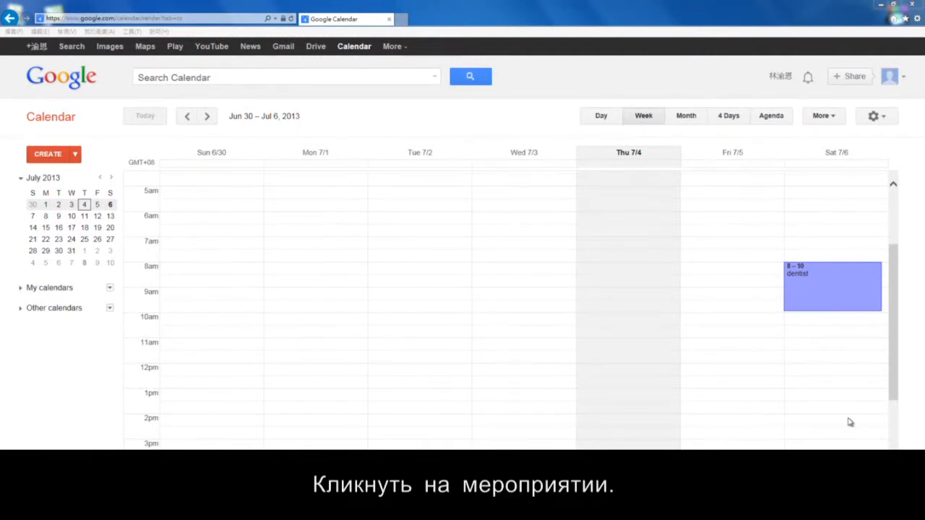
Retitle the Saturday 7/6 appointment to 'dentist - 1' and save it.
click(860, 298)
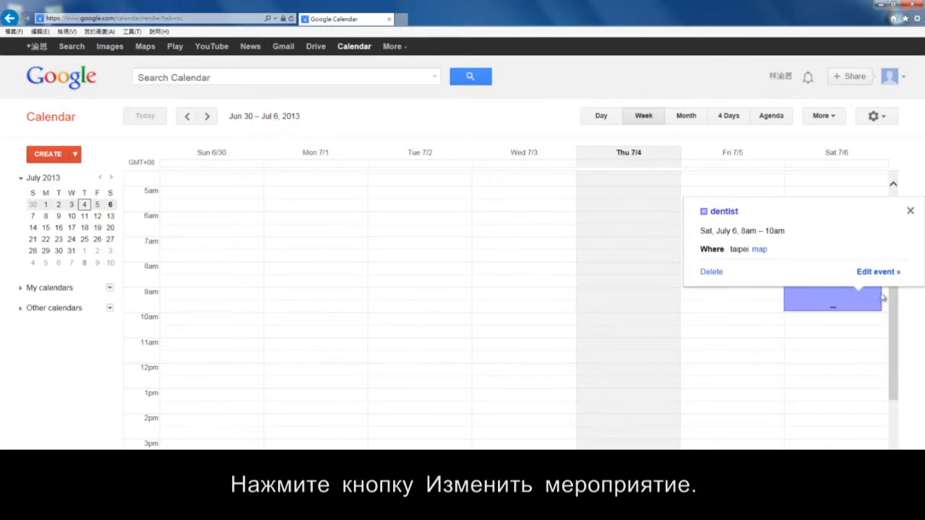
click(878, 272)
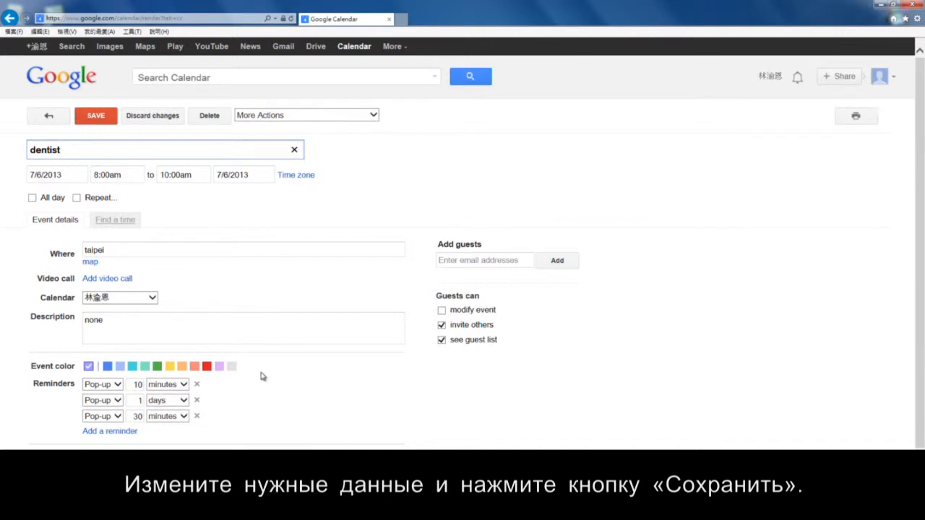
click(82, 156)
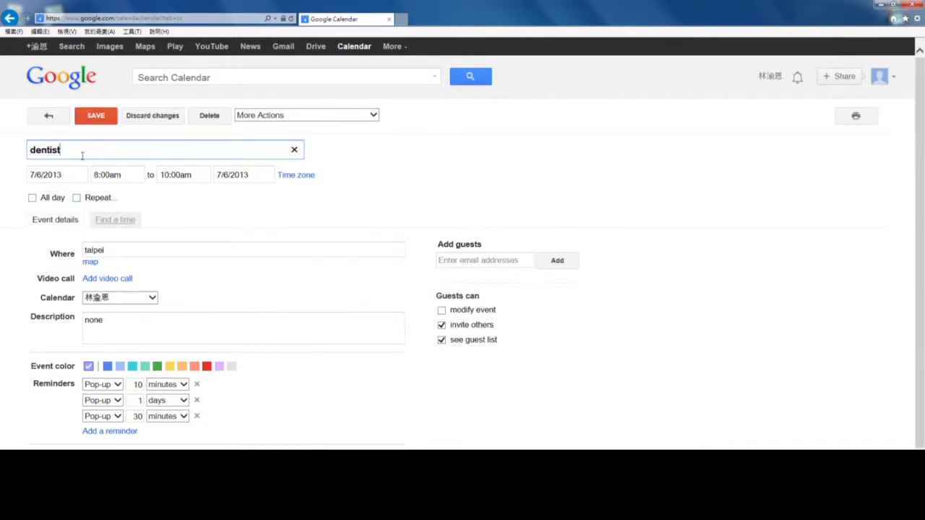
text(- 1)
click(96, 118)
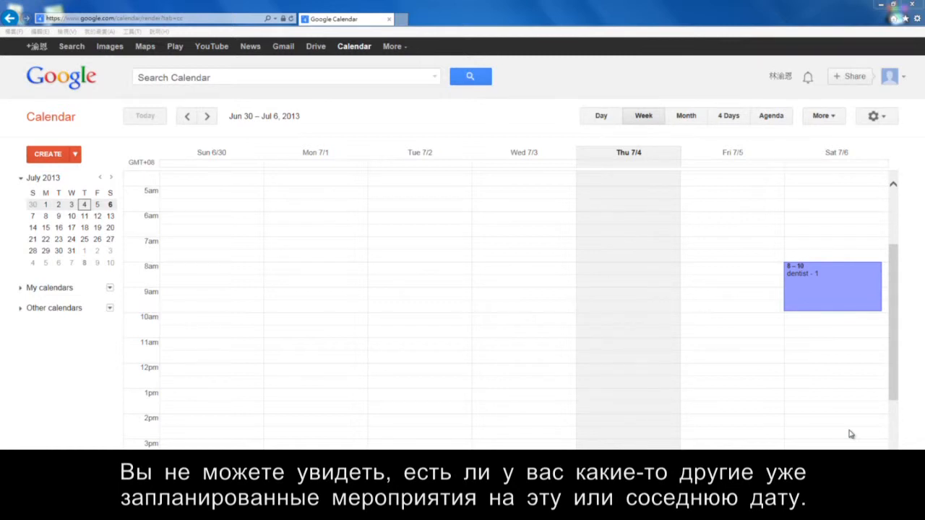
Create a new event titled 'fitness' dated Friday 7/5/2013.
click(57, 154)
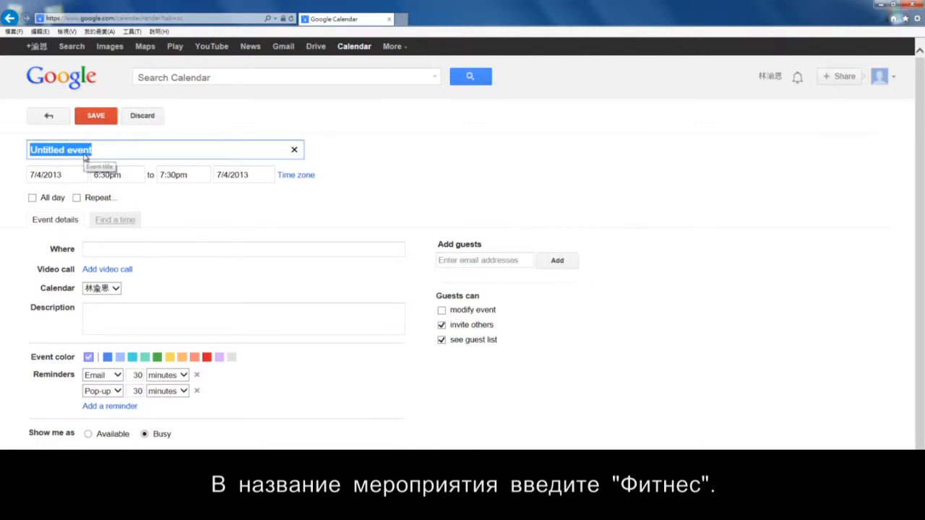
text(fitness)
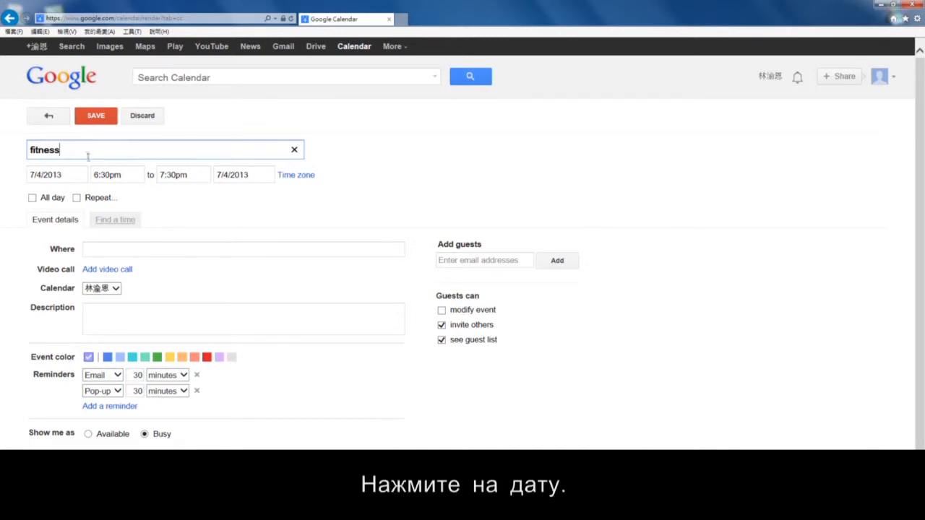
click(80, 178)
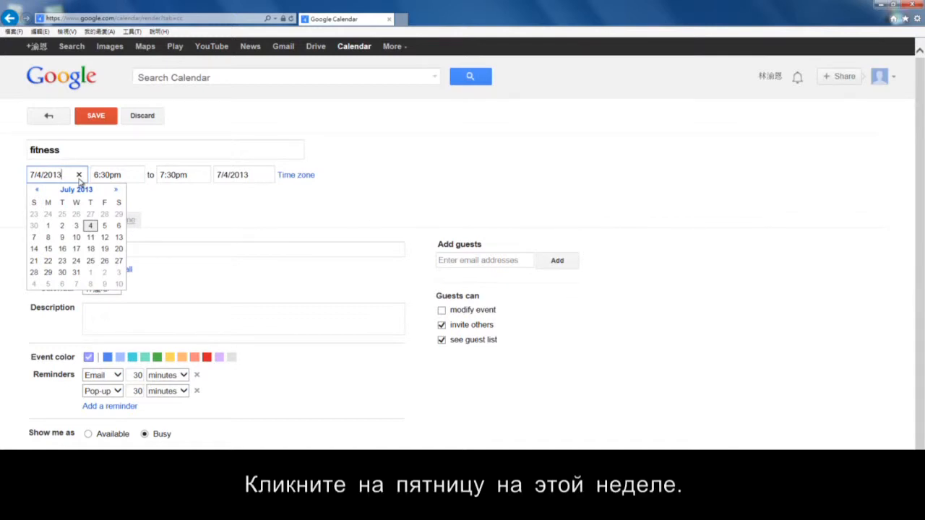
click(104, 227)
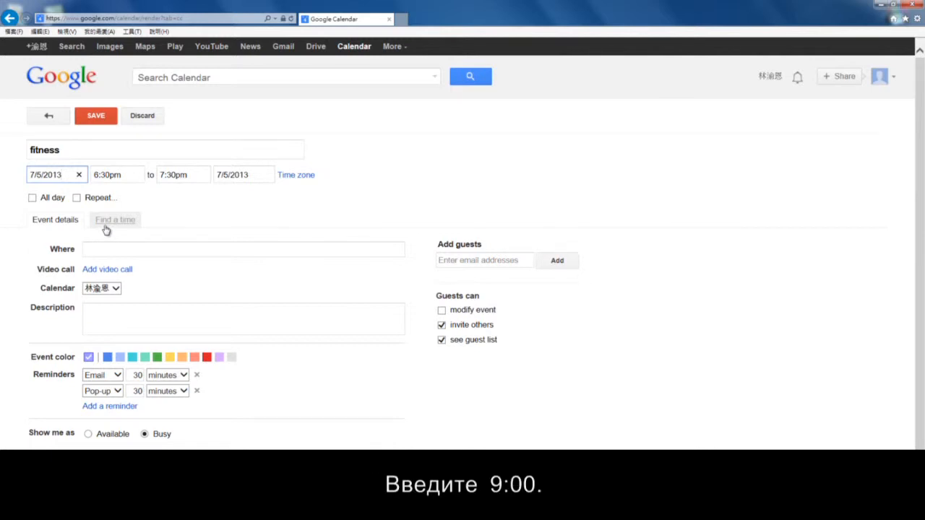
Change the fitness event's start time from 6:30pm to 9:00am.
click(129, 178)
key(BackSpace)
scroll(154, 209, up, 5)
scroll(153, 206, up, 2)
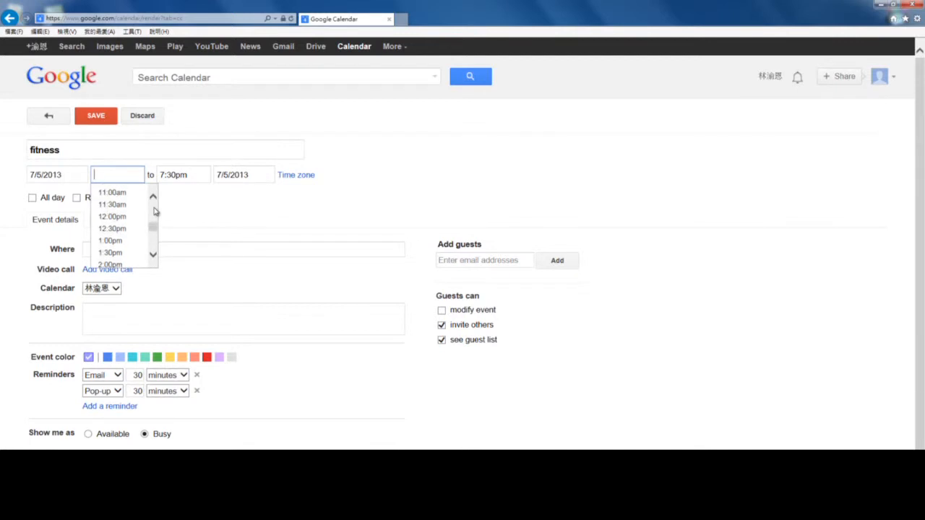
scroll(154, 208, up, 3)
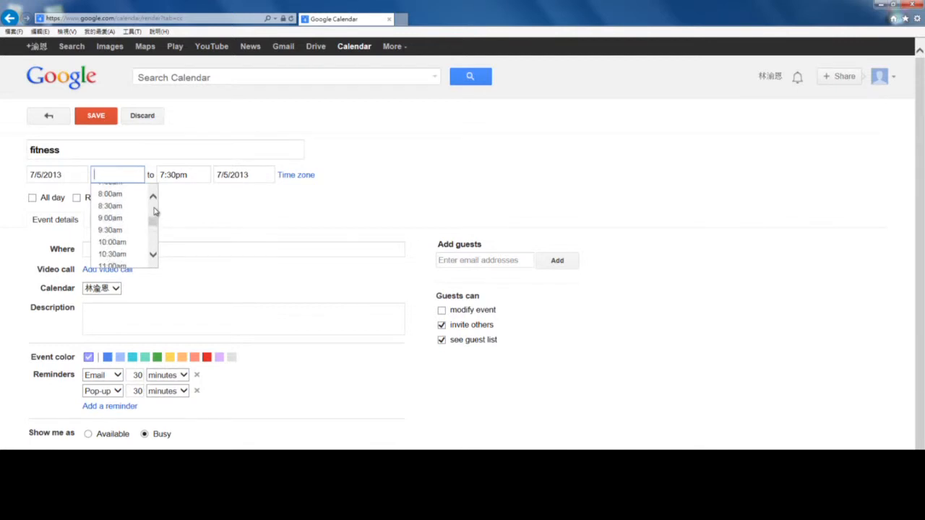
click(134, 219)
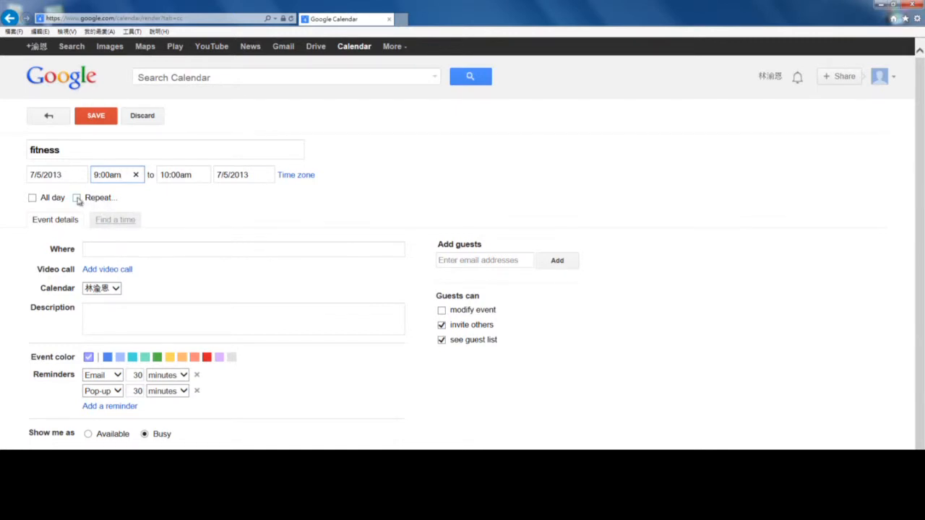
Set the fitness event to repeat weekly on Friday and save it.
click(77, 199)
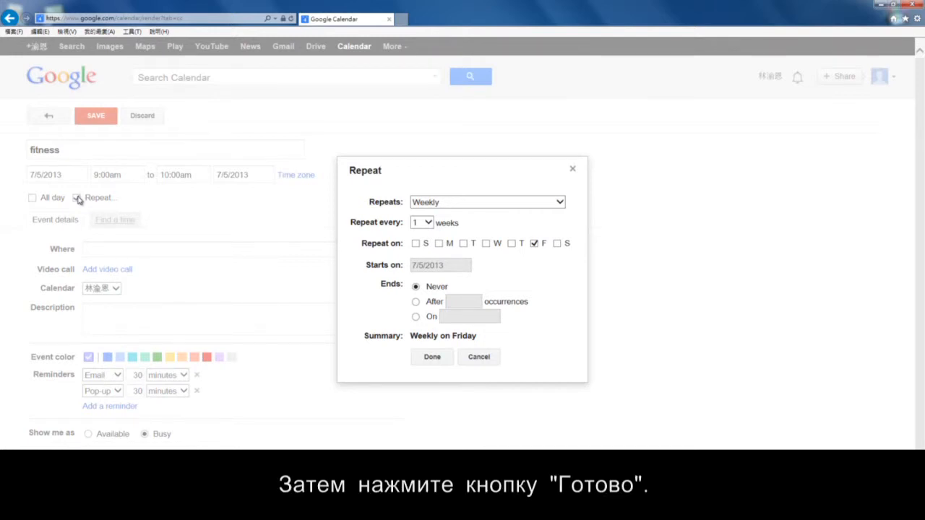
click(432, 357)
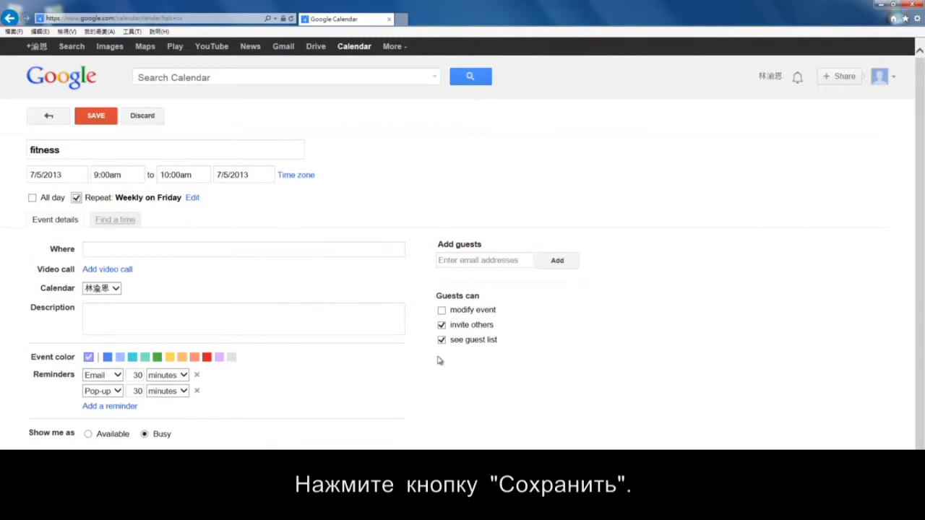
click(101, 120)
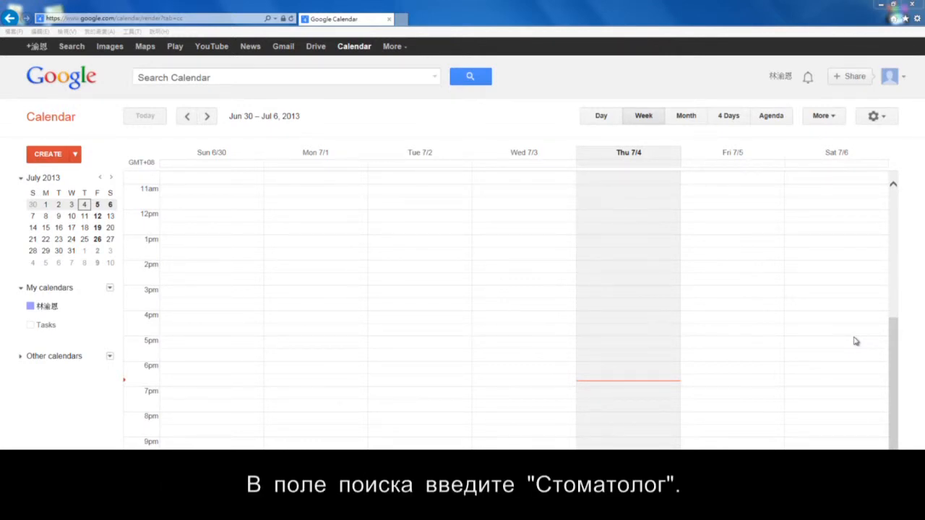
Run a calendar search for the keyword 'dentist'.
click(308, 80)
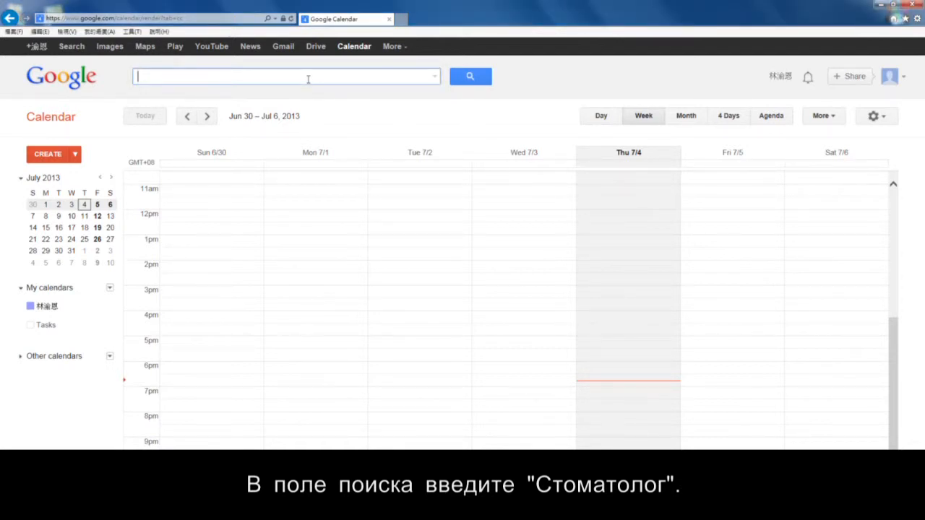
text(dentist)
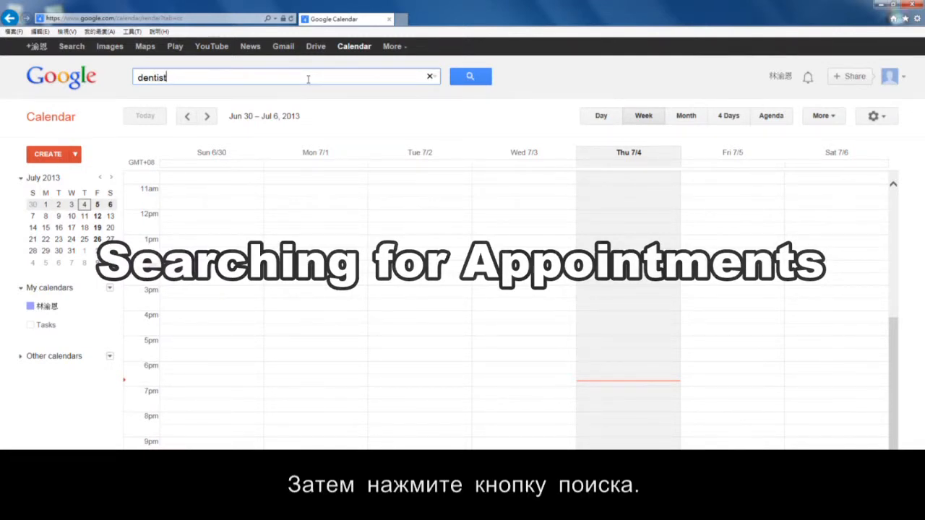
click(470, 77)
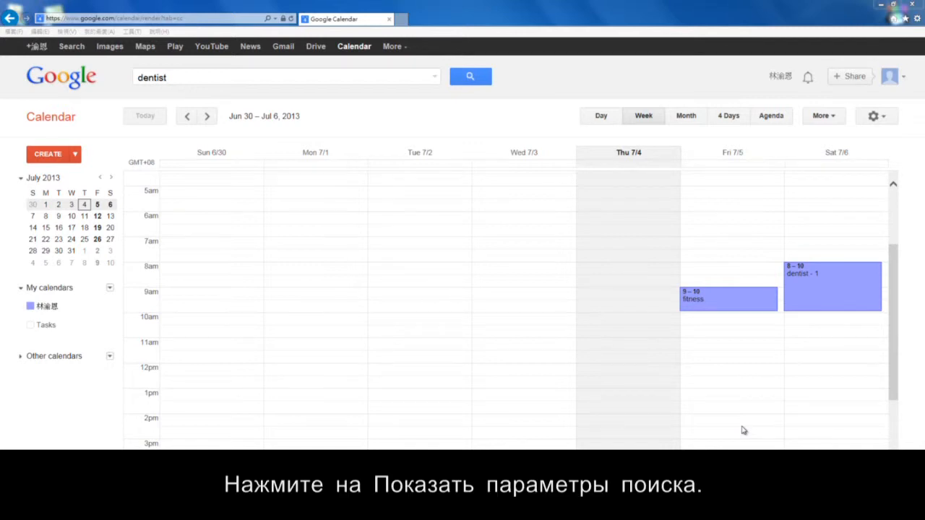
Add 'taipei' as the Where criterion in advanced search and run it.
click(435, 78)
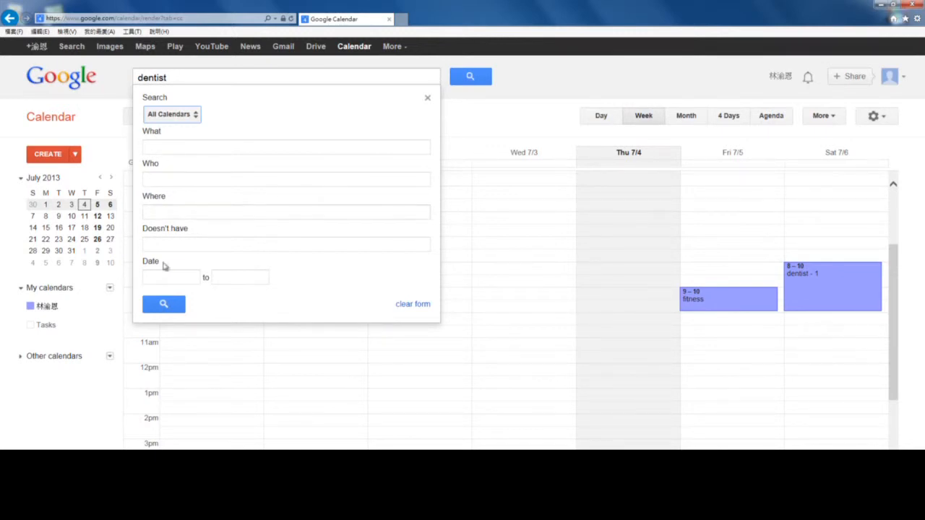
click(192, 213)
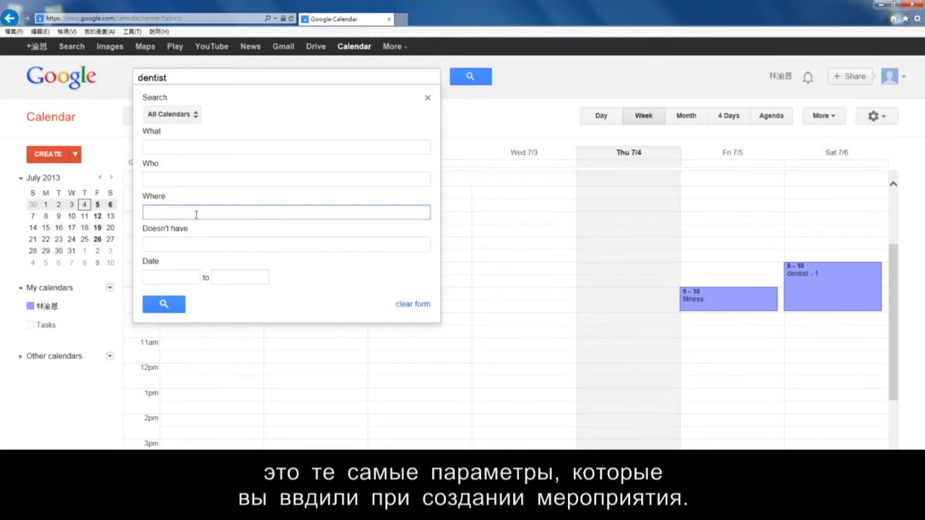
text(taipei)
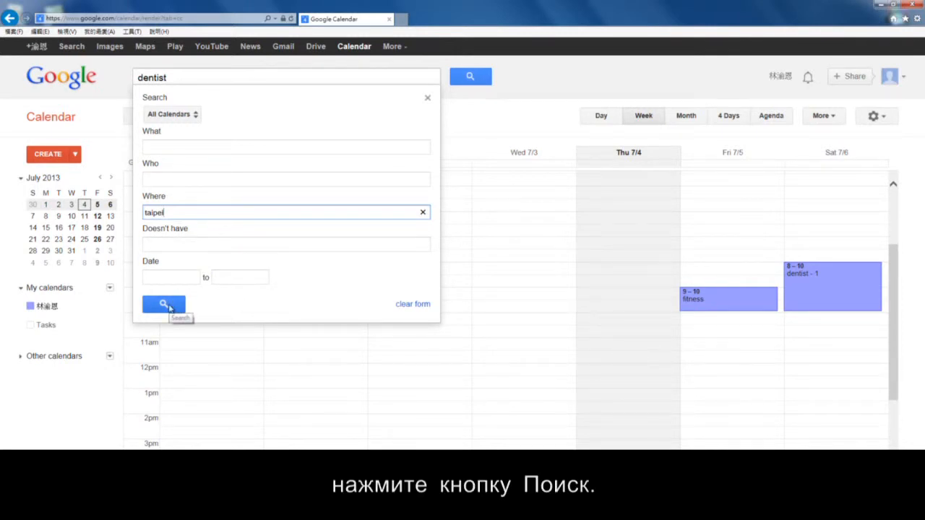
click(165, 305)
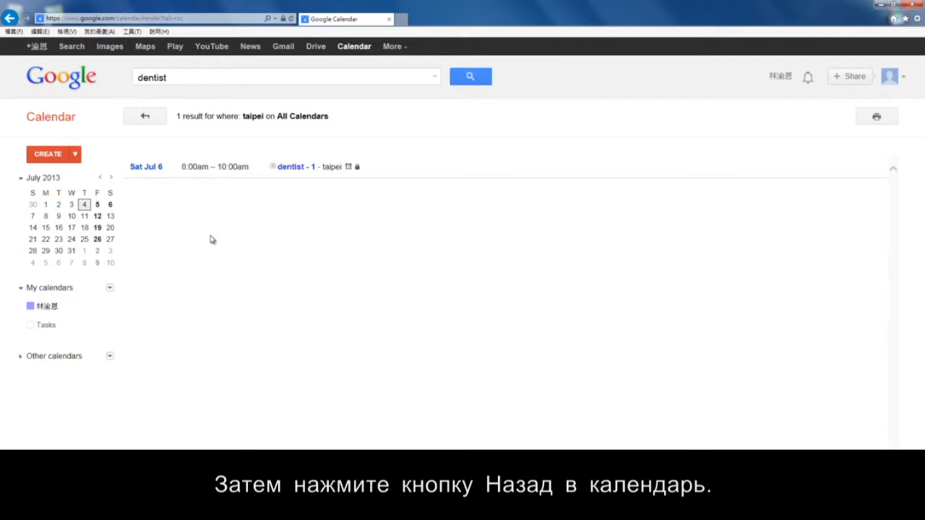
Return from the search results to the Jun 30 – Jul 6 week view.
click(144, 120)
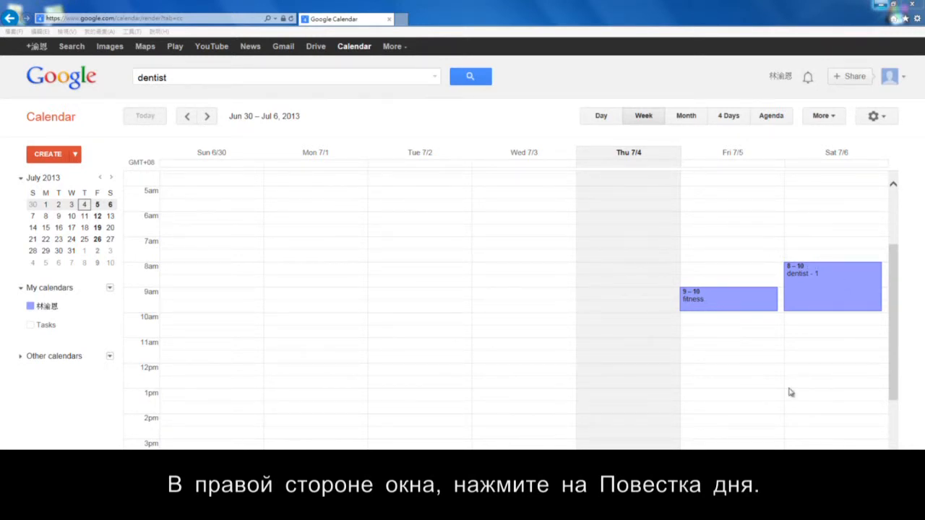
Switch to Agenda view and expand the My calendars and Other calendars lists.
click(774, 120)
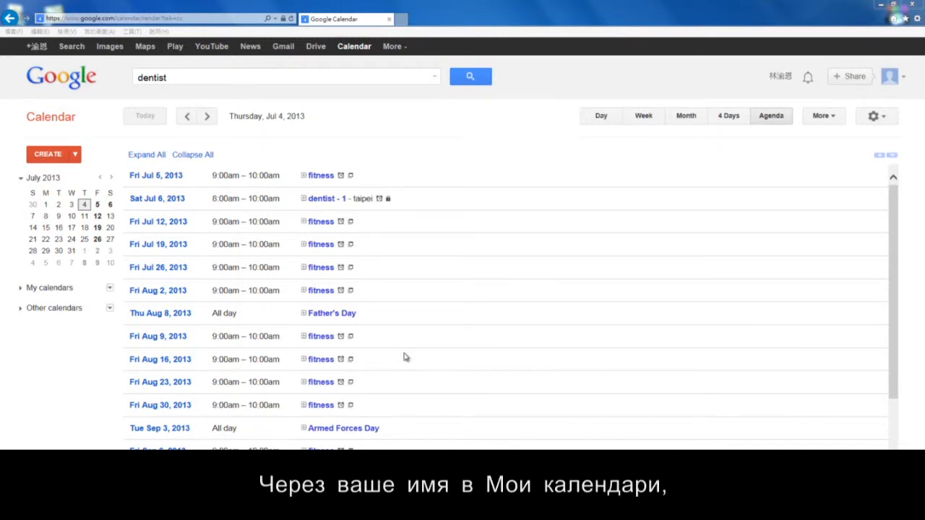
click(21, 291)
click(32, 357)
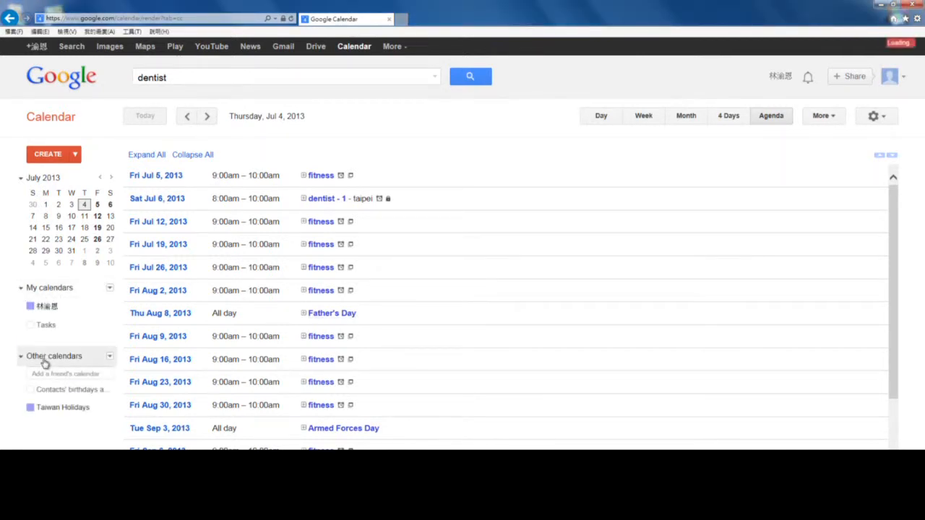
Display only the personal calendar, hiding the holiday and birthday calendars.
click(110, 309)
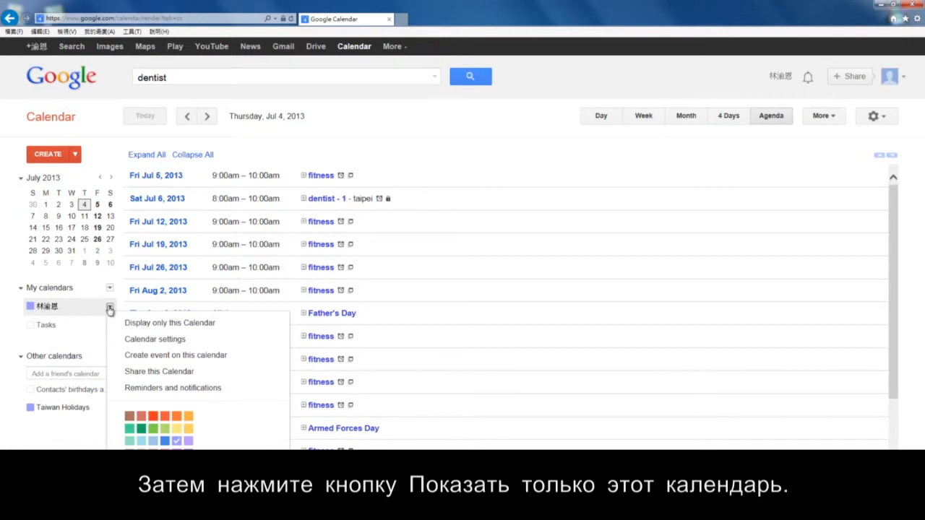
click(139, 324)
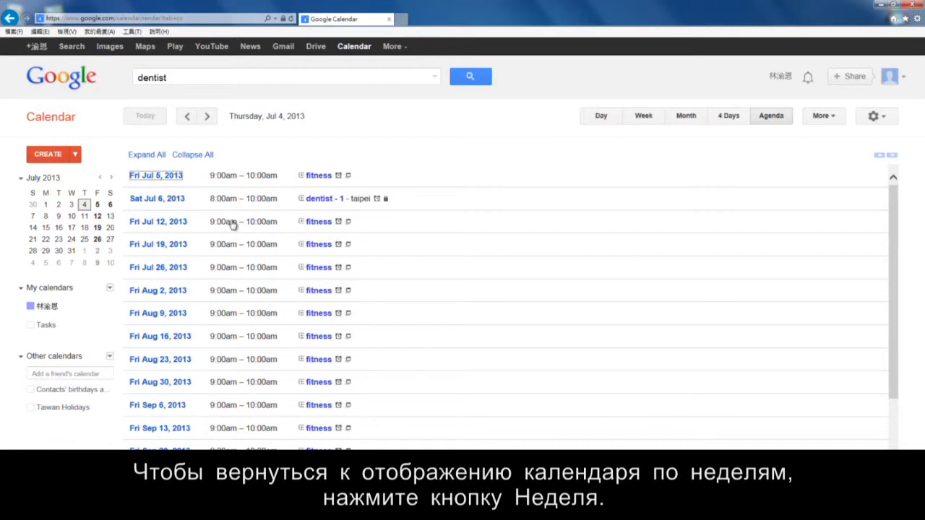
Switch back to Week view, showing Jul 7 – 13 with fitness on Friday 7/12.
click(644, 118)
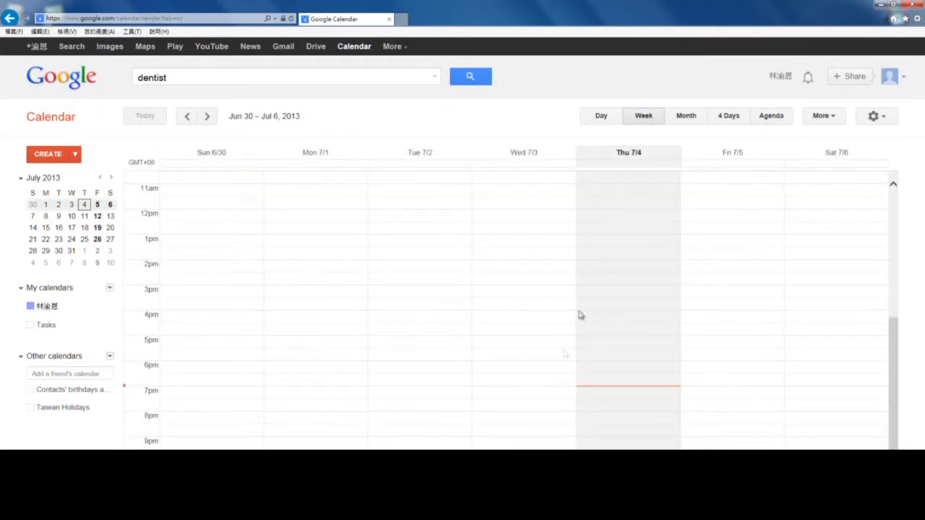
scroll(467, 367, up, 5)
scroll(466, 369, down, 5)
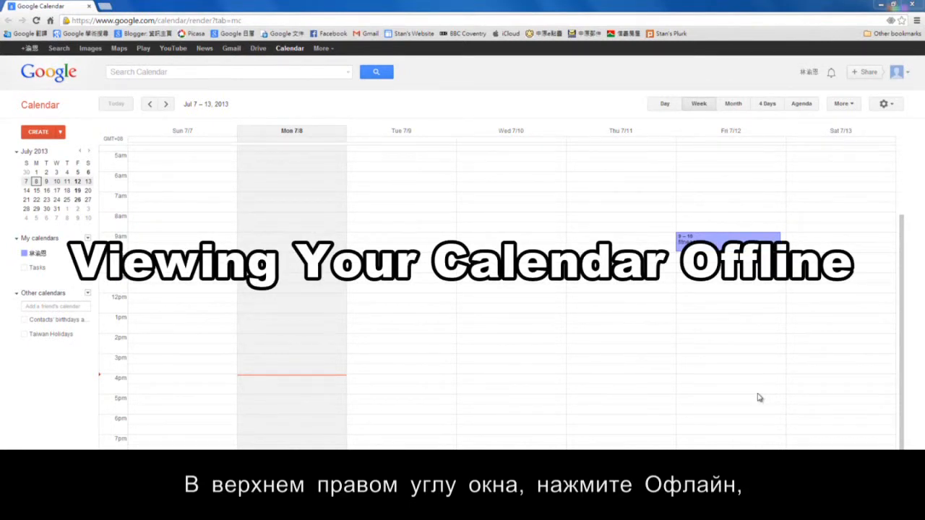
Enable Google Calendar Offline through the settings menu's Offline option.
click(884, 105)
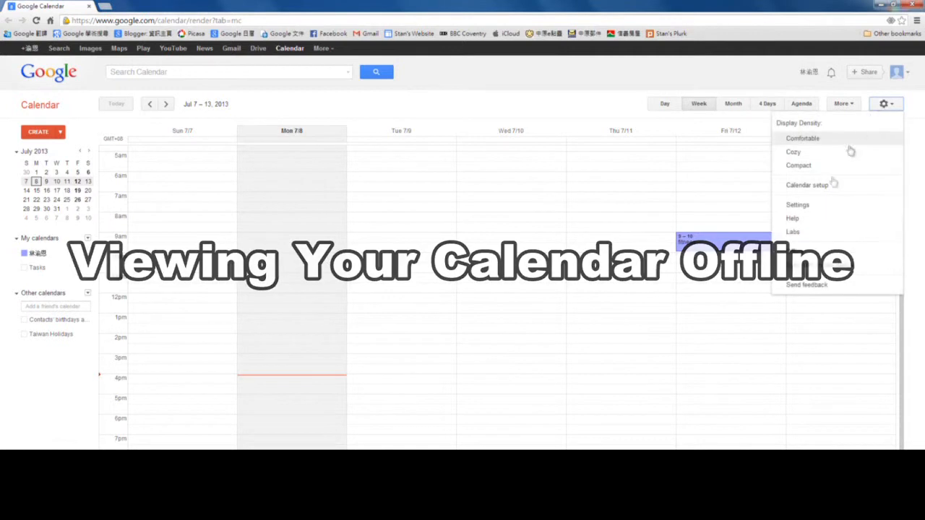
click(811, 252)
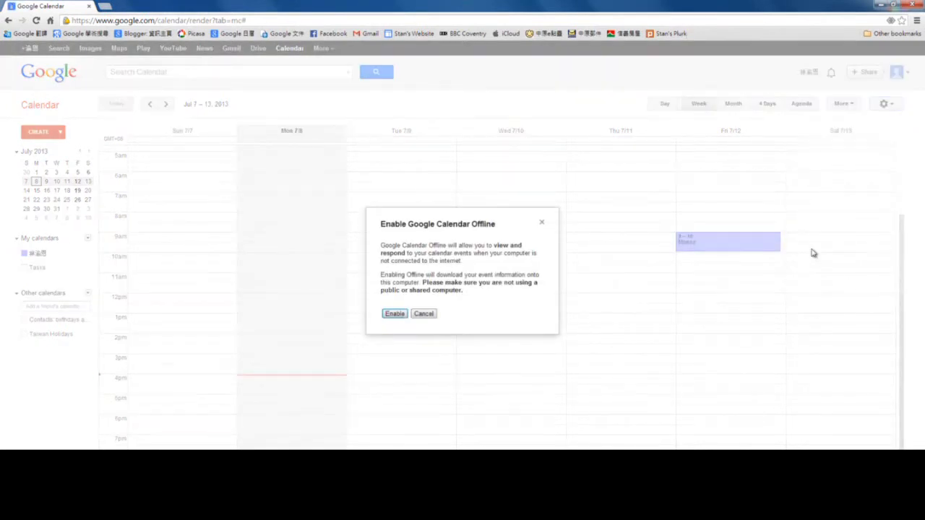
click(399, 314)
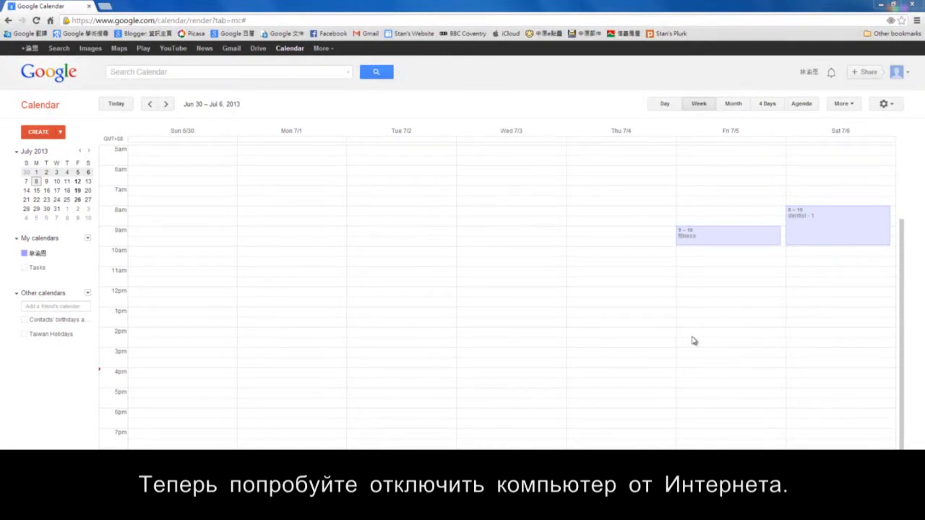
Disable the 區域連線 adapter in Network Connections, then minimize the window.
click(419, 506)
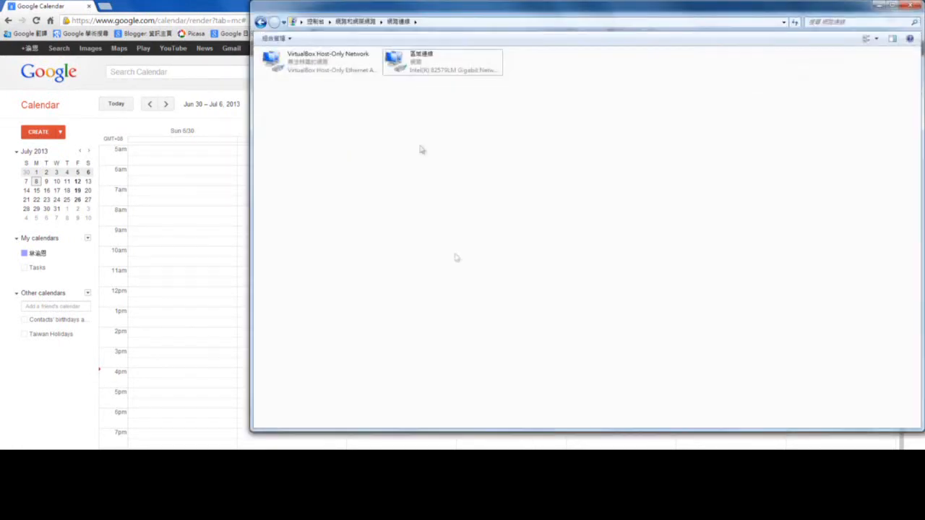
right_click(419, 64)
click(436, 72)
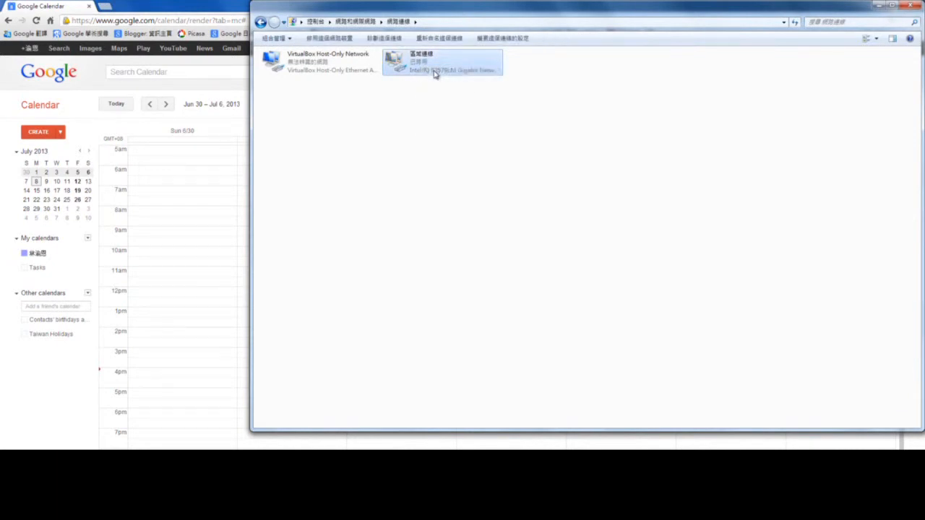
click(877, 6)
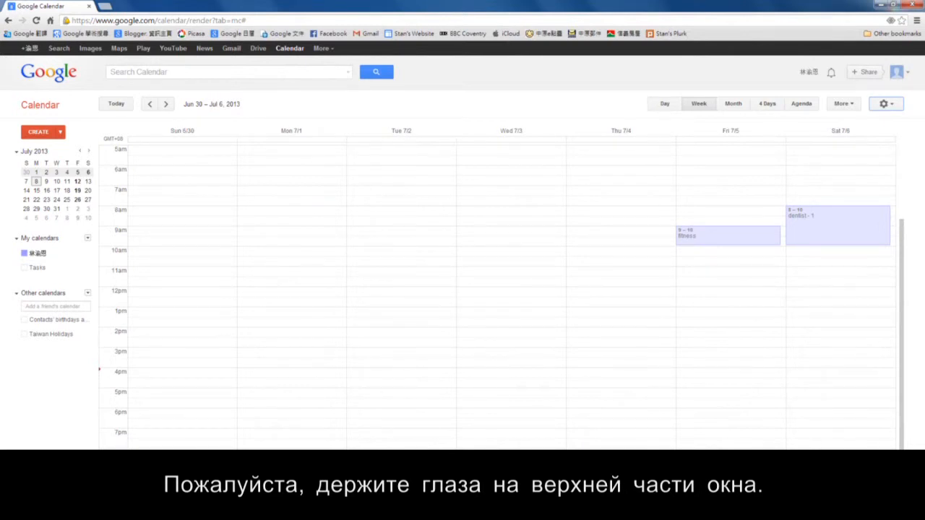
Reload the calendar offline, go back to Jun 30 – Jul 6, and open dentist - 1.
click(37, 21)
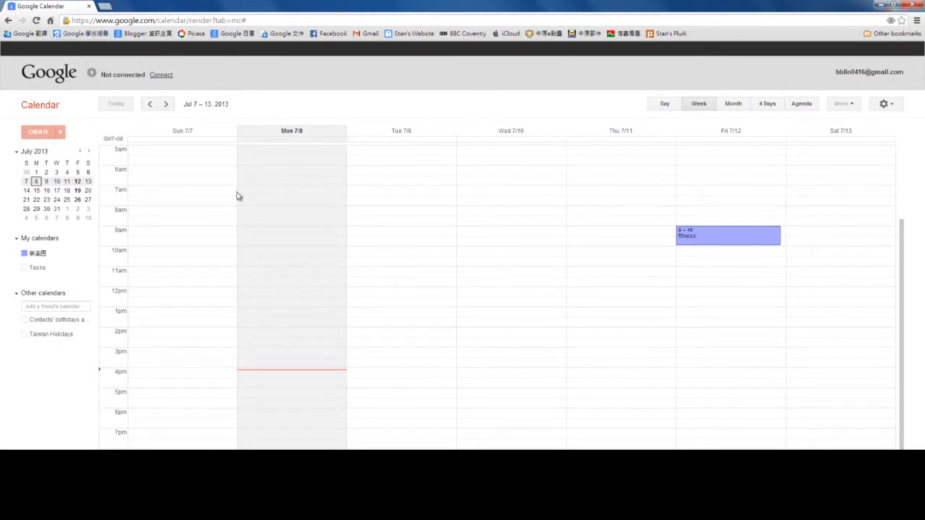
click(149, 105)
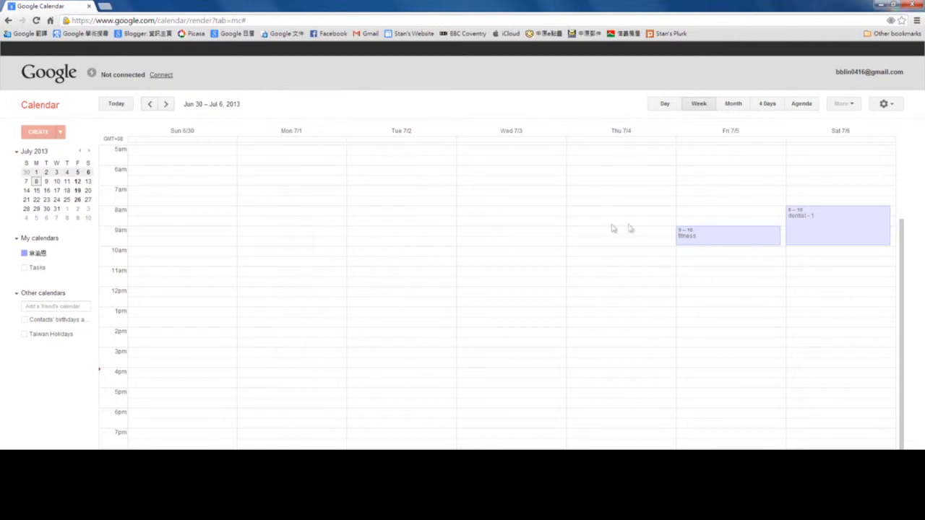
click(795, 223)
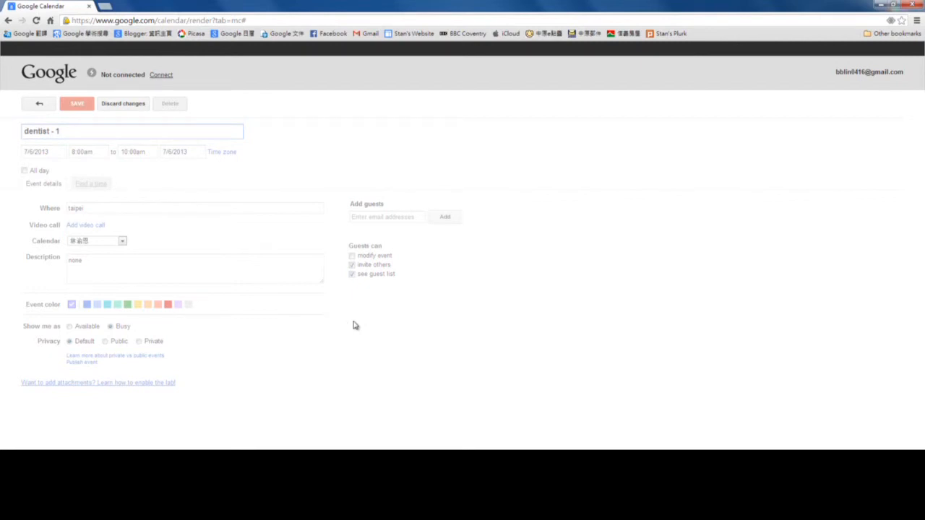
Re-enable the 區域連線 network adapter to restore the internet connection, then return to Chrome.
click(330, 508)
right_click(423, 64)
click(433, 66)
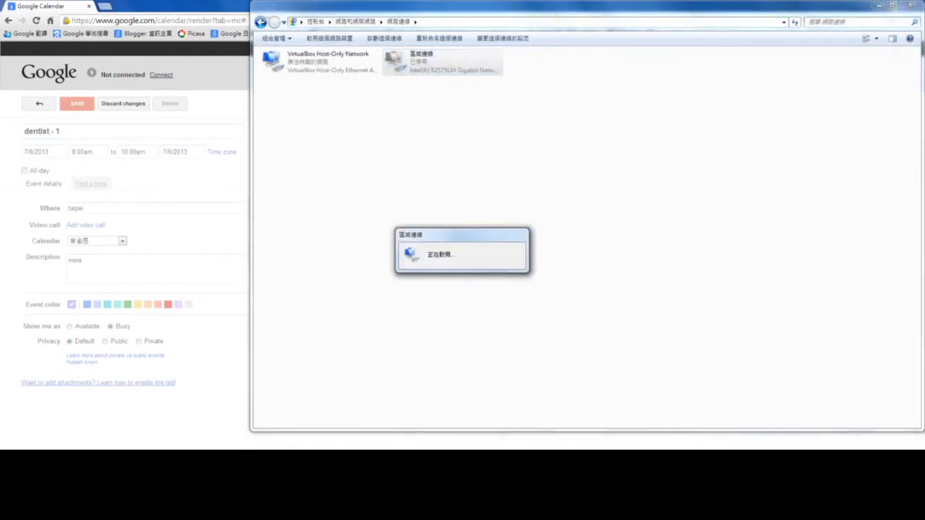
click(880, 6)
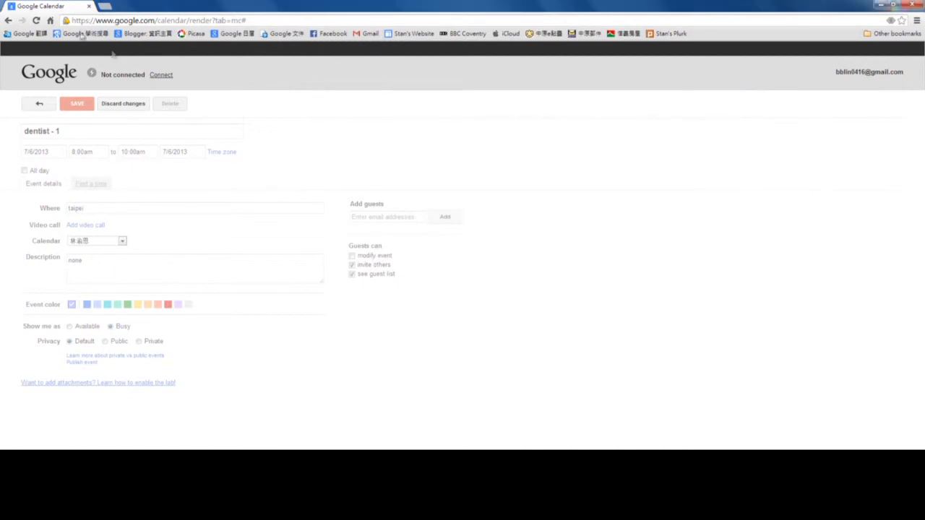
Reload Google Calendar so it reconnects and shows the online Jul 7 – 13, 2013 week view.
click(35, 22)
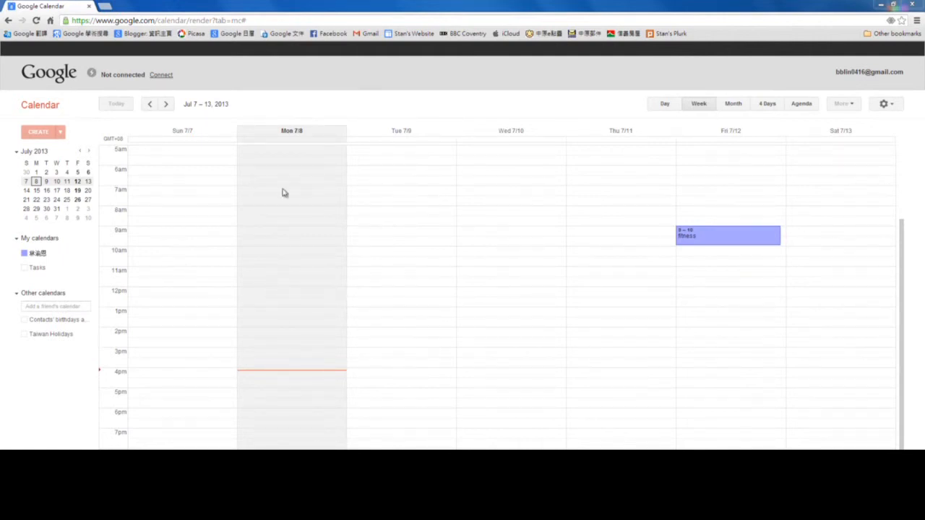
click(164, 76)
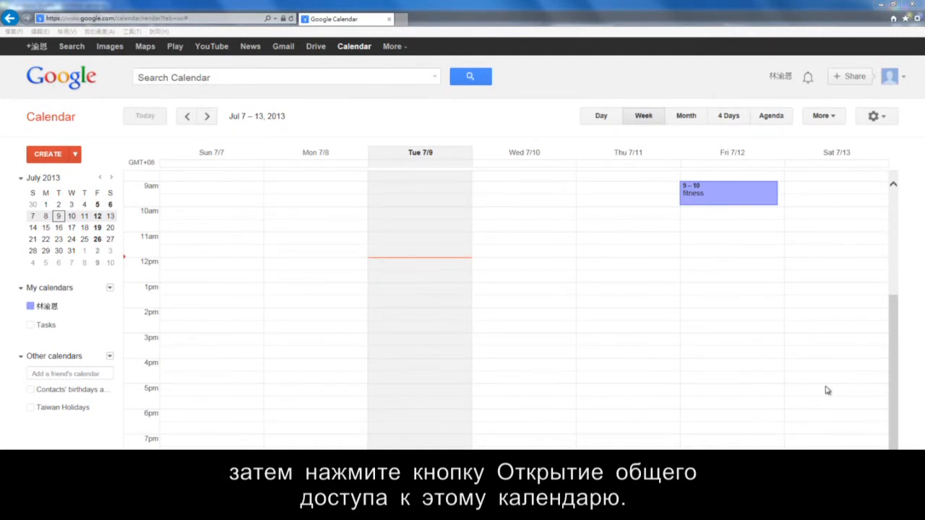
Open Share this Calendar for your own calendar from the My calendars dropdown.
click(109, 307)
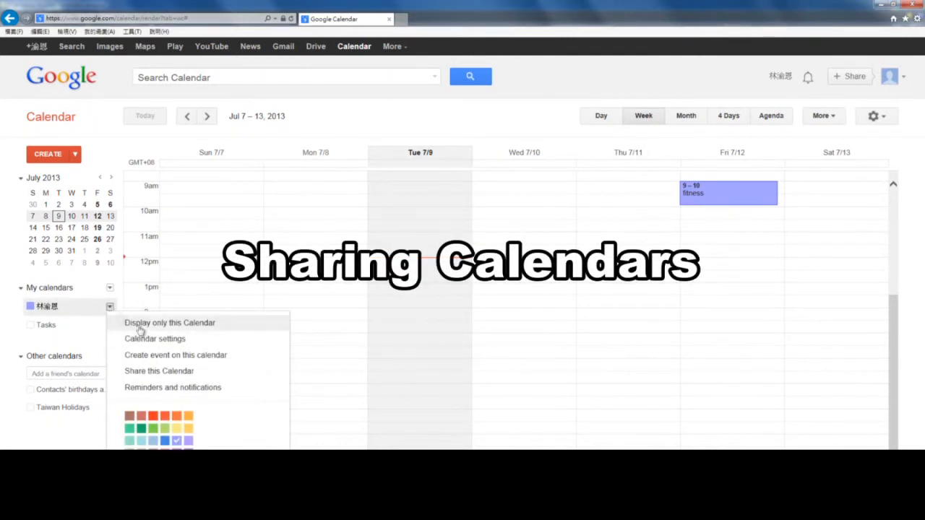
click(168, 371)
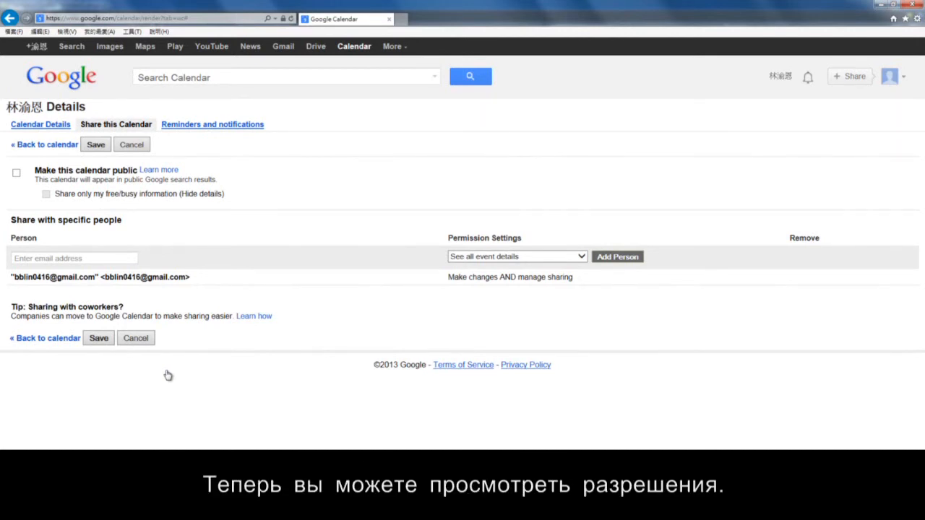
click(108, 260)
Share the calendar with the new person's e-mail as See only free/busy (hide details) and save.
text(aa@aa.com)
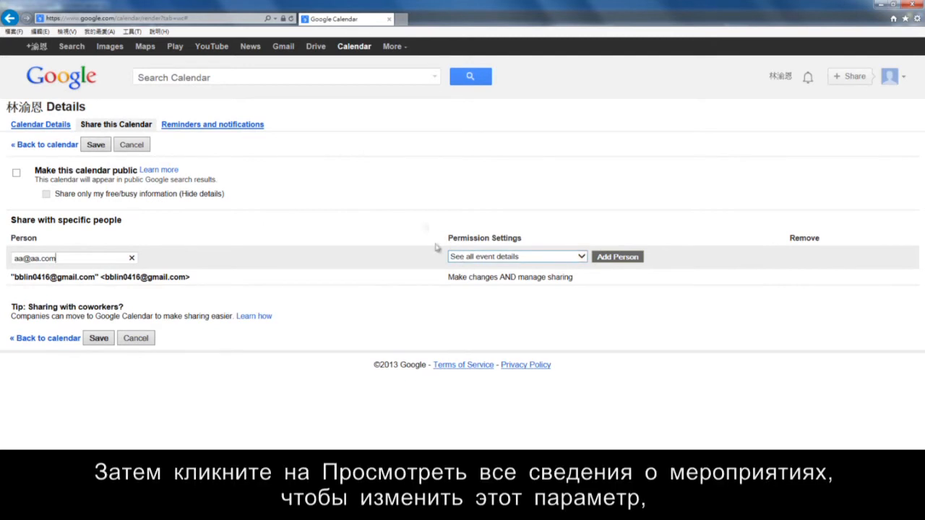
click(506, 256)
click(518, 269)
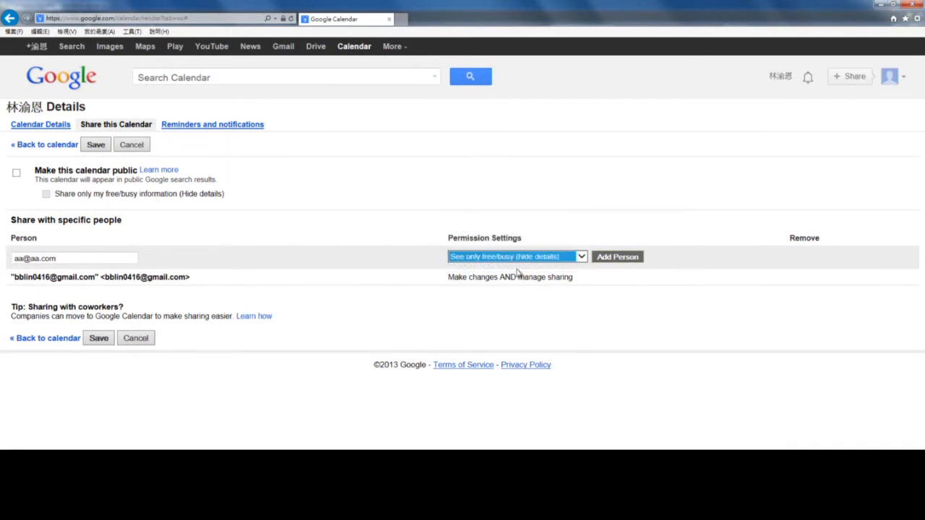
click(635, 284)
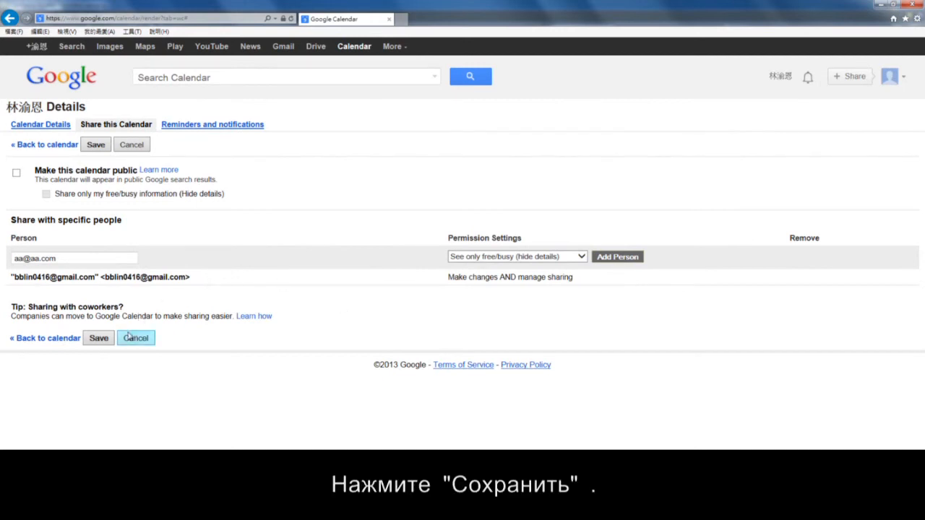
click(98, 338)
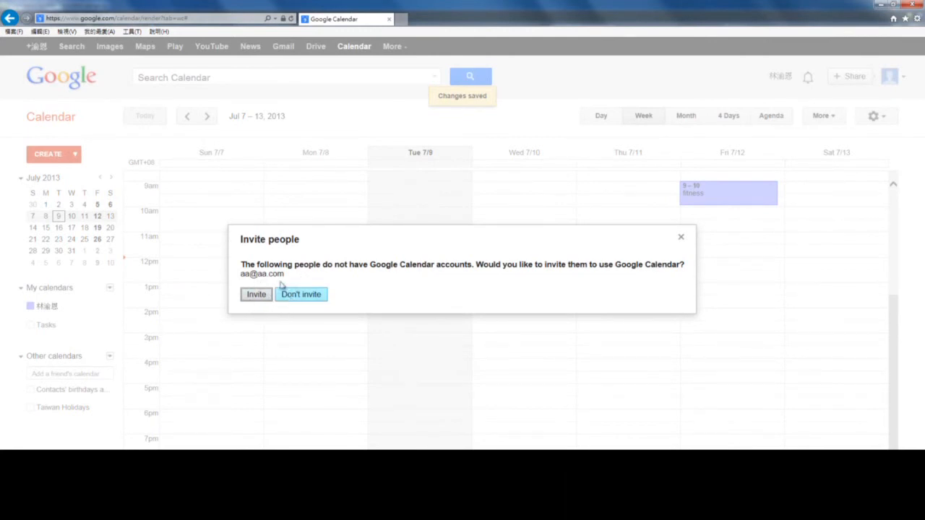
Close the Invite people prompt to return to the Jul 7 – 13 week view.
click(257, 295)
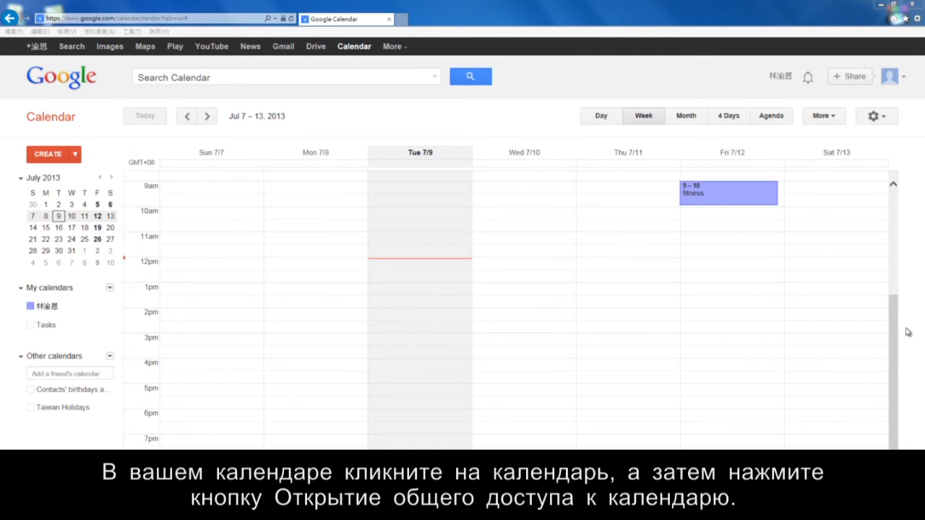
Delete the free/busy person from the calendar's sharing list and save the change.
click(110, 308)
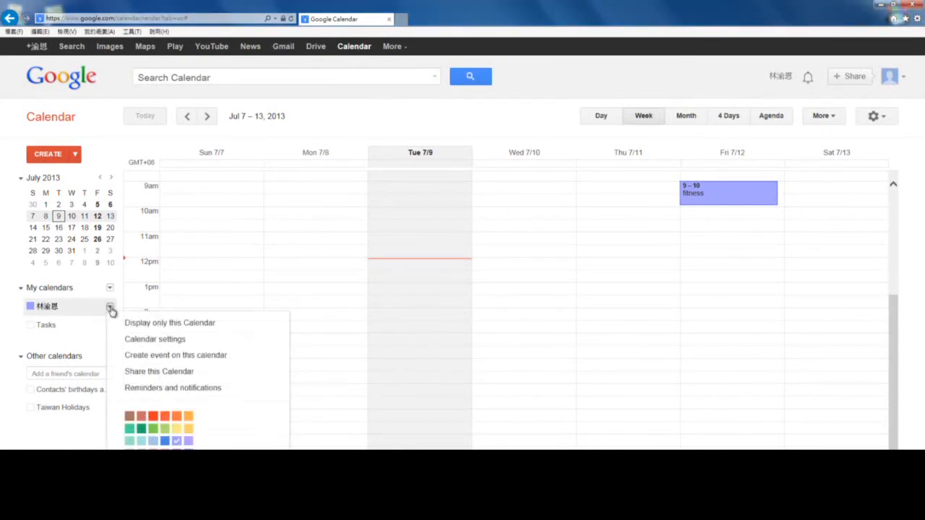
click(134, 372)
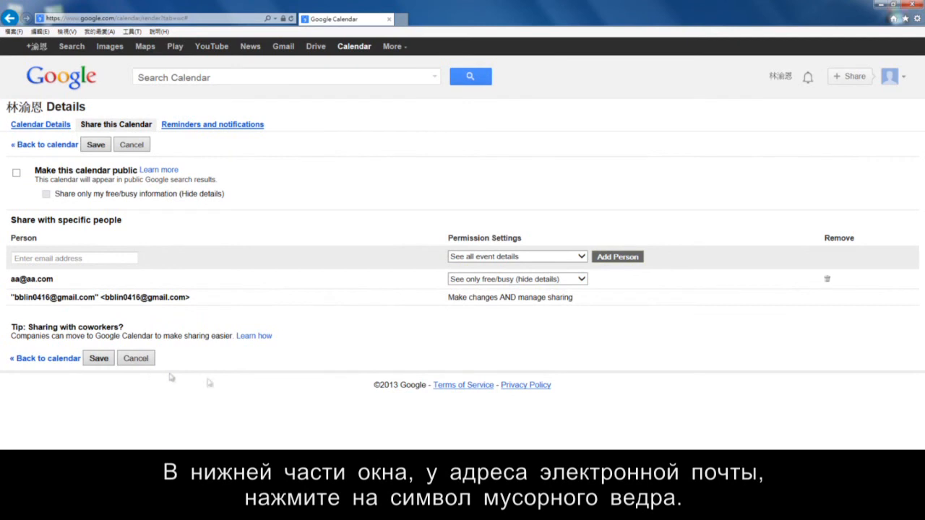
click(828, 280)
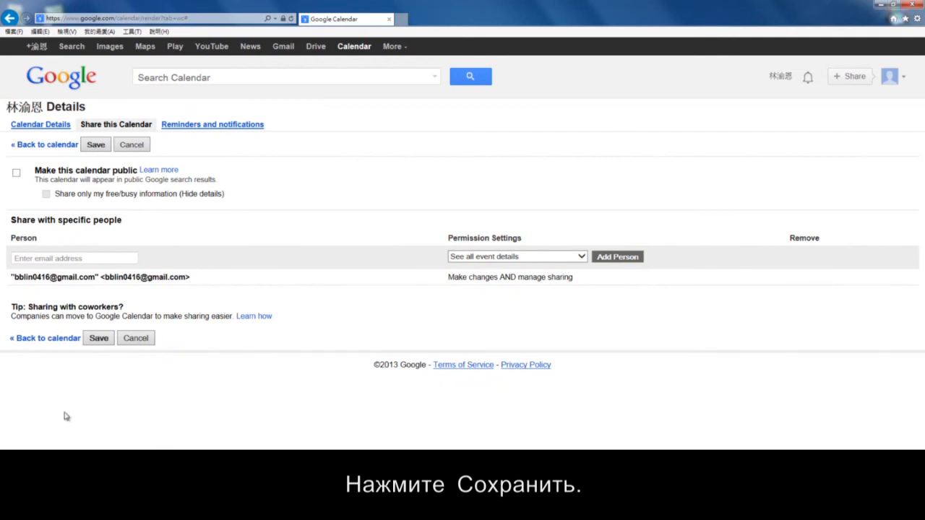
click(98, 339)
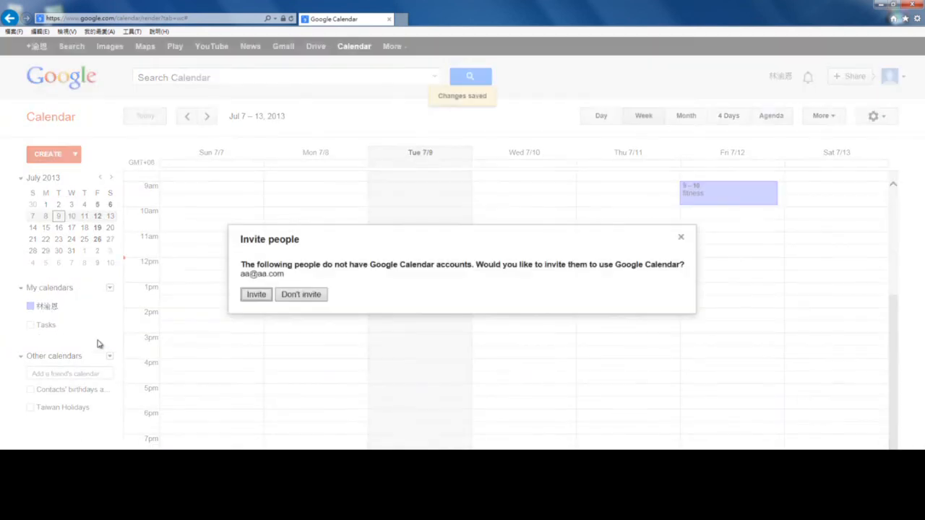
Choose Don't invite for the new person, then sign out from the account menu.
click(316, 296)
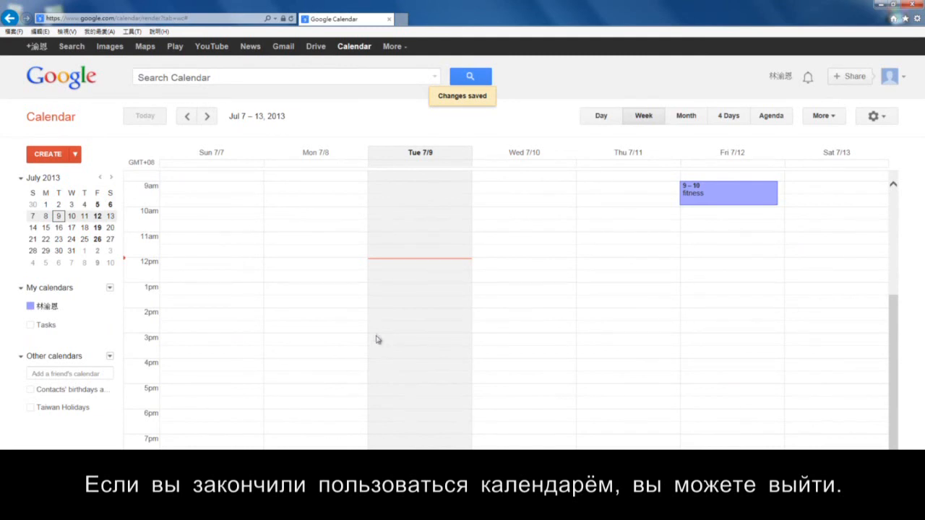
click(890, 76)
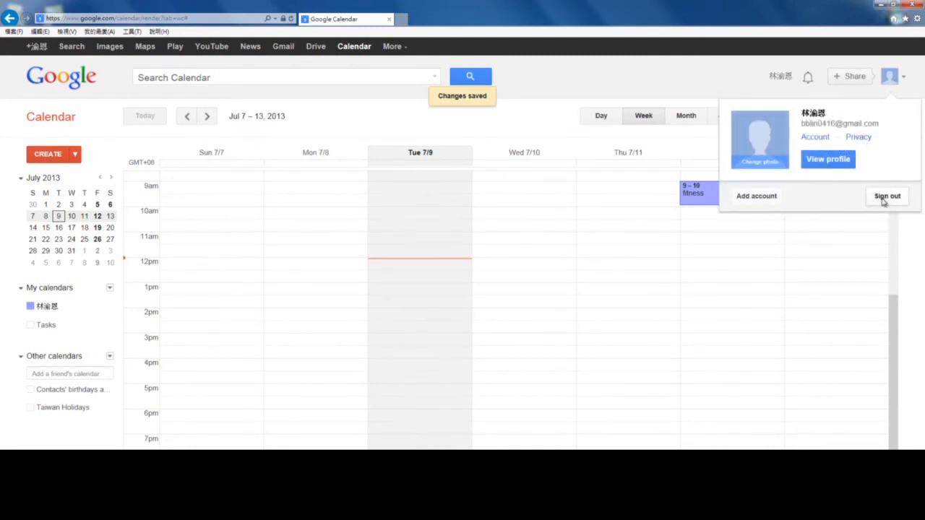
click(883, 198)
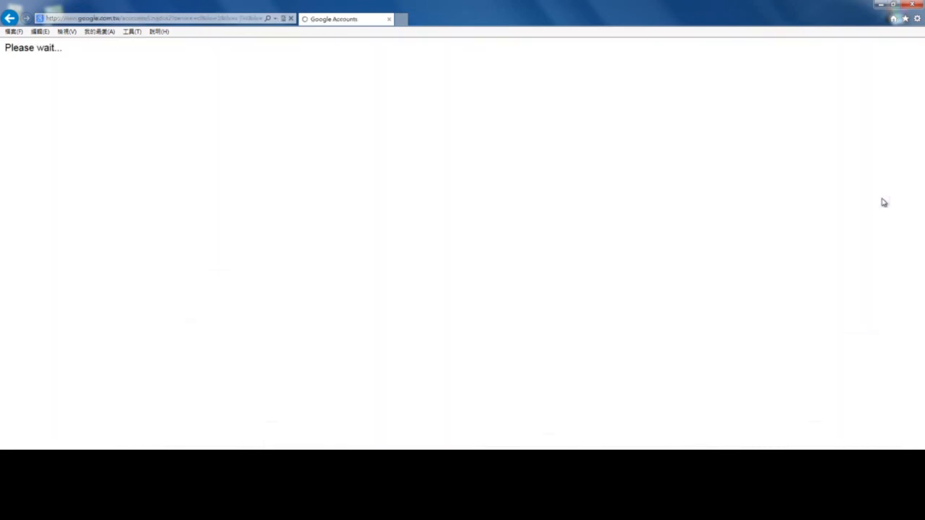